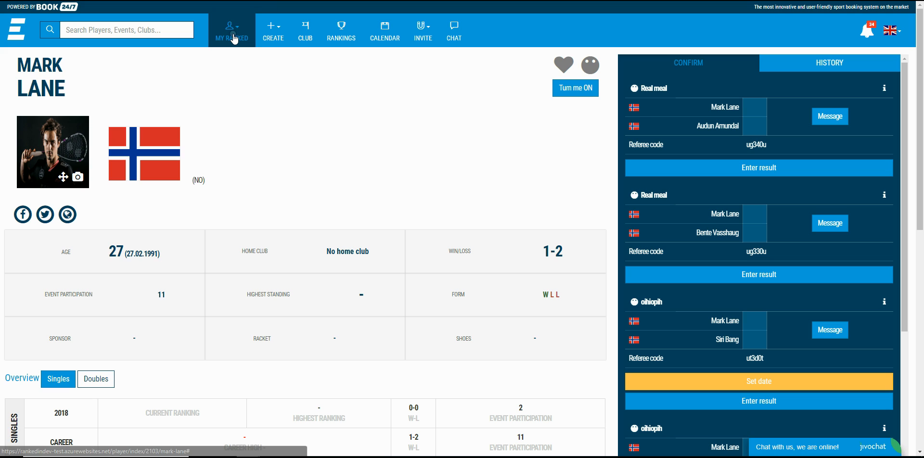
Step: Open the organization manager of Rankedin Tutorial Organization from the list of managed organizations
left_click(233, 35)
left_click(238, 108)
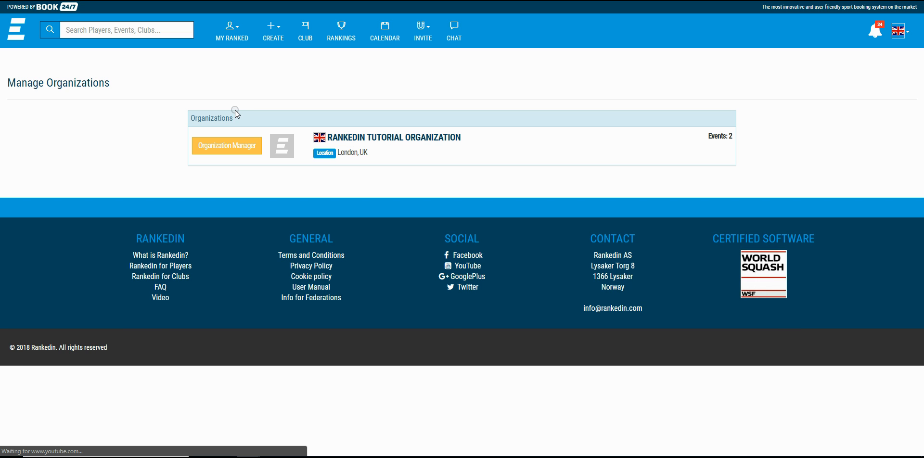
left_click(380, 138)
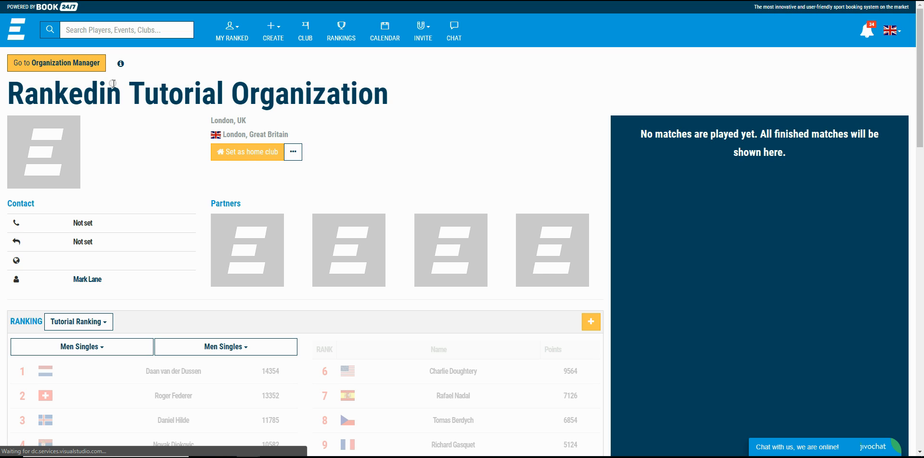
left_click(54, 69)
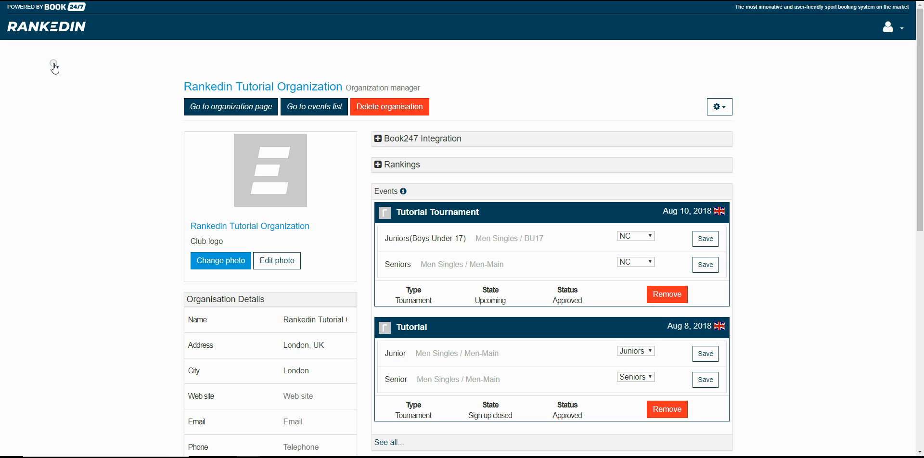
Step: Open the existing Tutorial Ranking in its Ranking Manager and go to its public ranking page
left_click(380, 165)
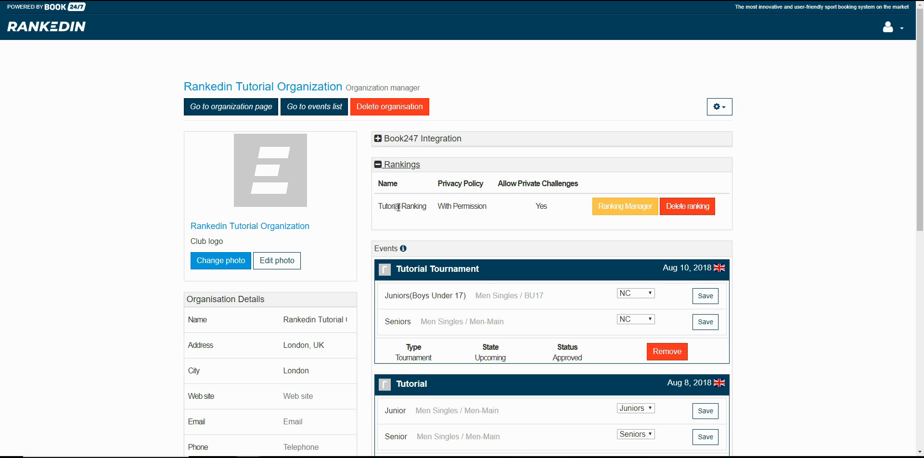
left_click(624, 209)
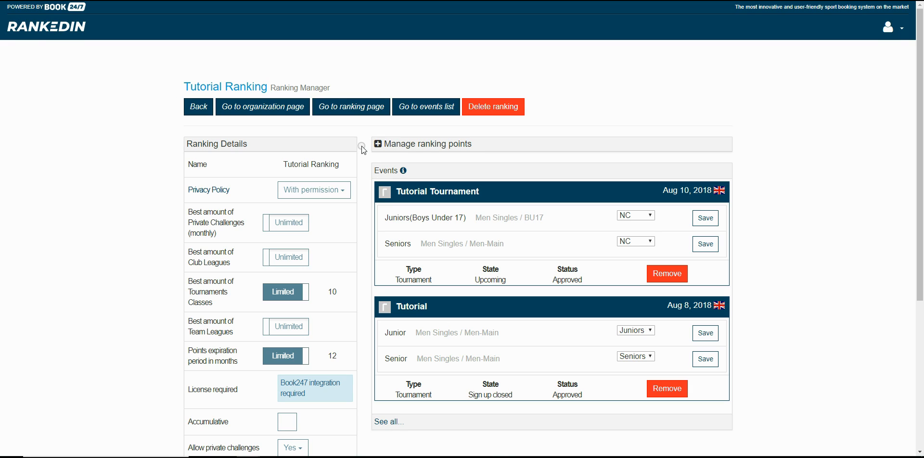
left_click(346, 112)
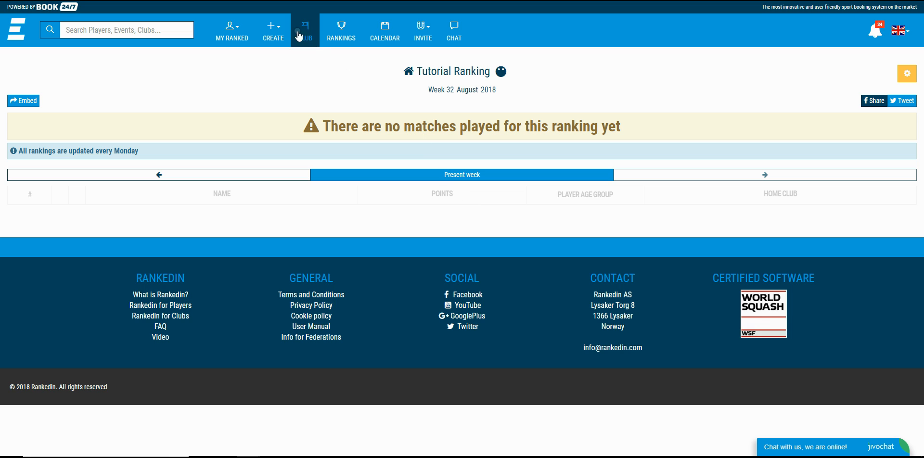
Step: Start a new Squash ranking under Rankedin Tutorial Organization and name it Tutorial Ranking 2
left_click(273, 34)
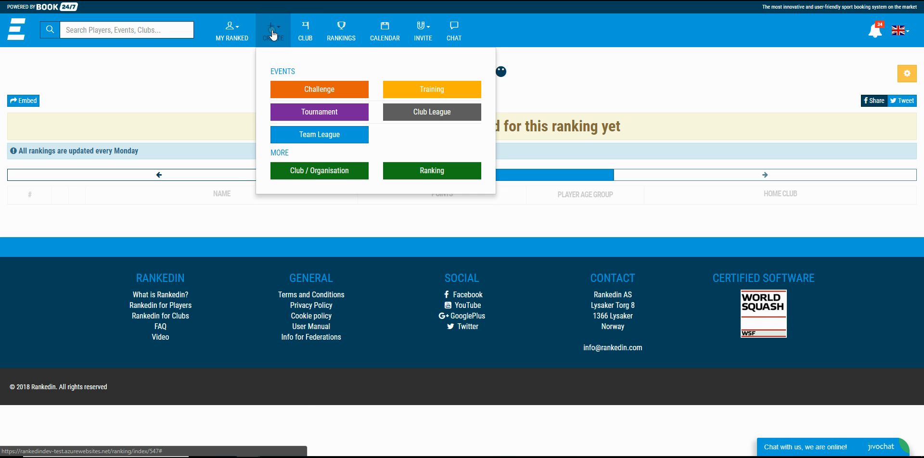
left_click(433, 172)
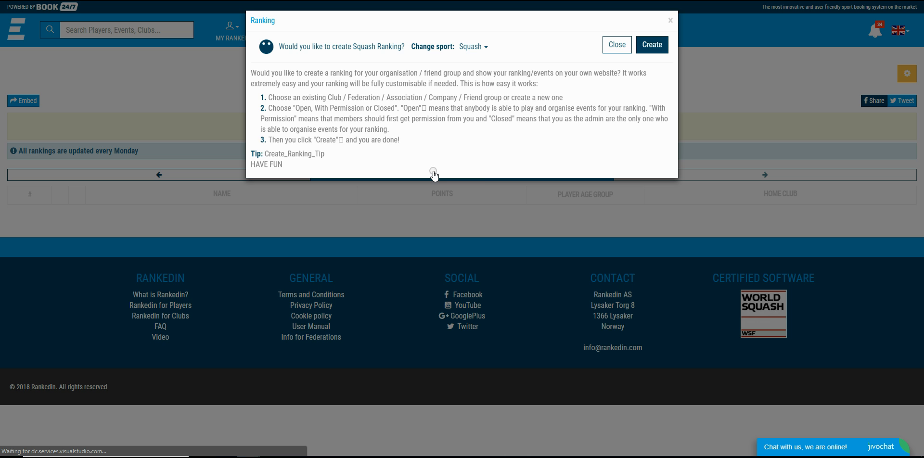
left_click(653, 45)
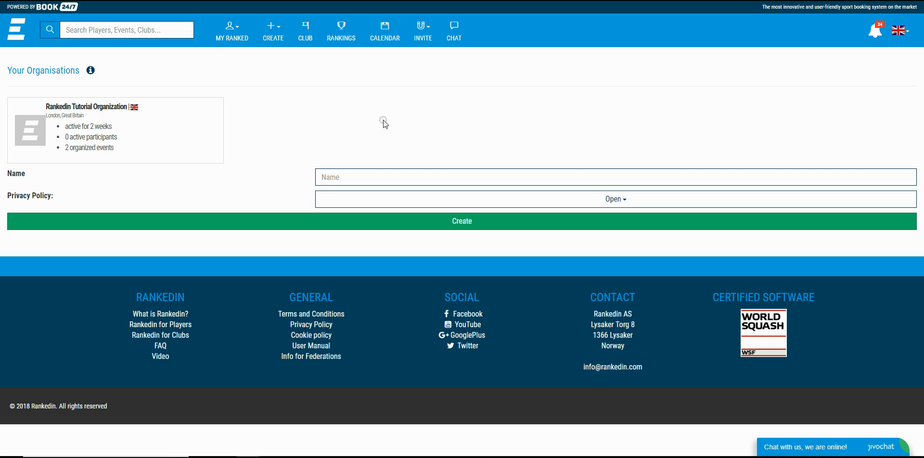
left_click(111, 124)
left_click(332, 146)
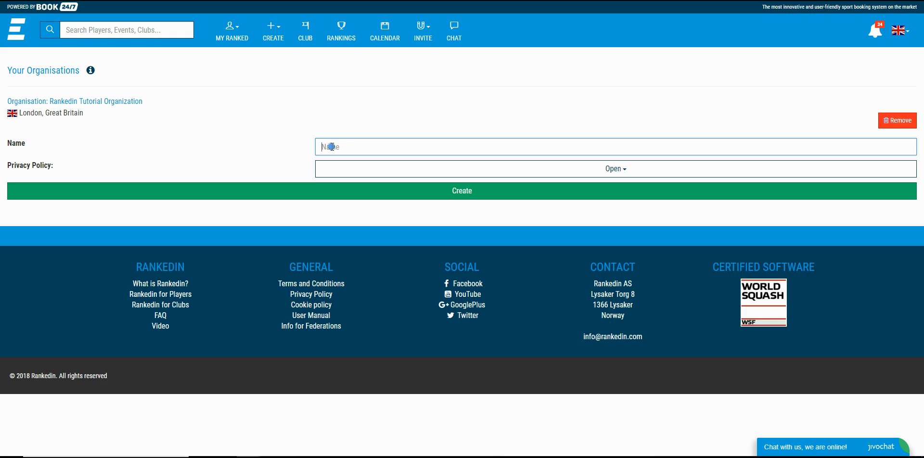
type("Tutorial Ranking 2")
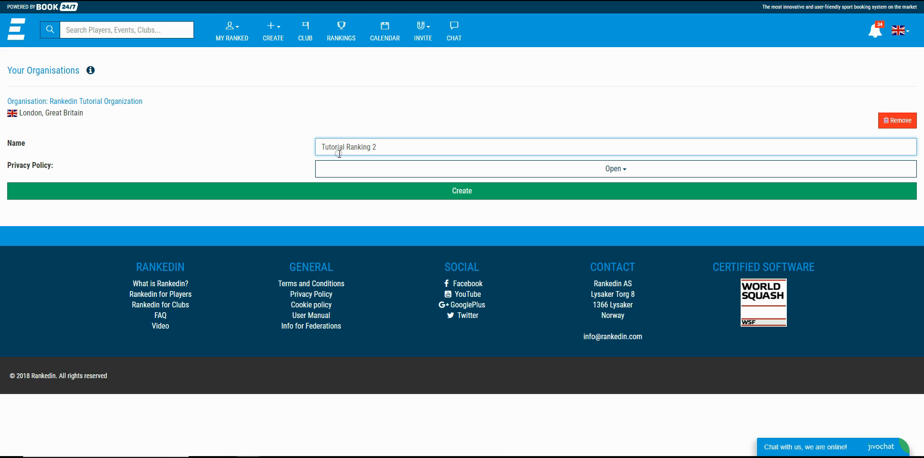
Step: Set the new ranking's privacy policy to WithPermission and create the ranking
left_click(324, 172)
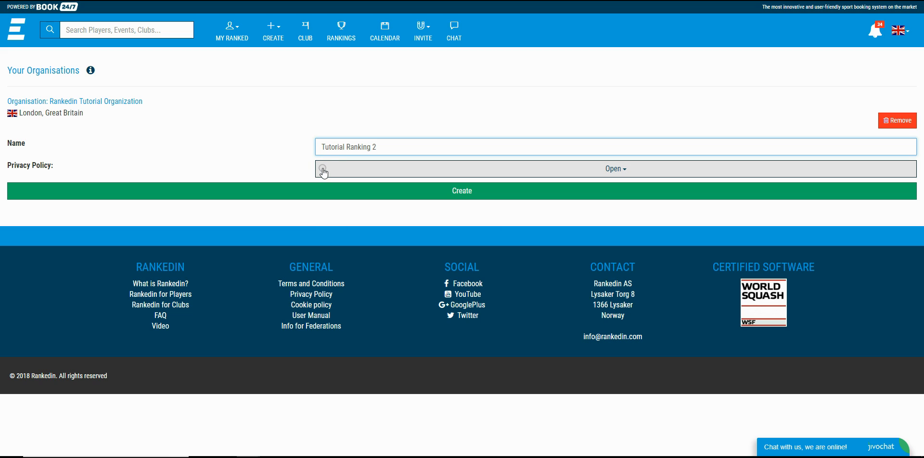
left_click(324, 173)
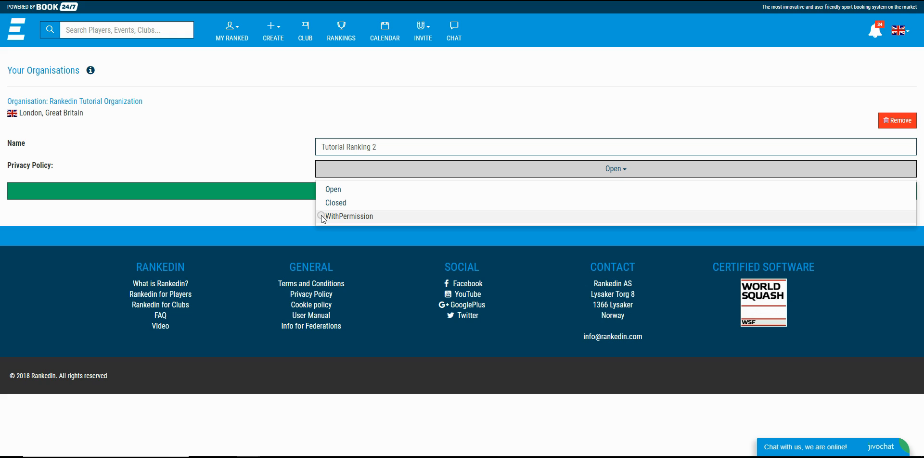
left_click(322, 216)
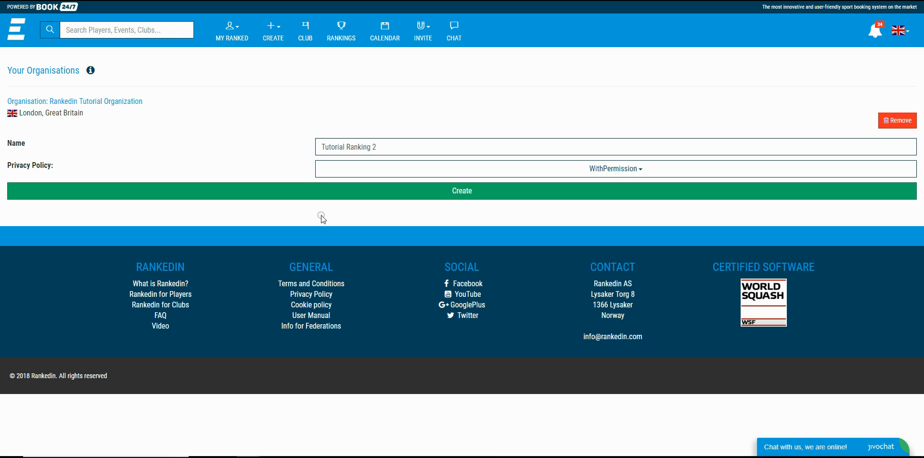
left_click(460, 195)
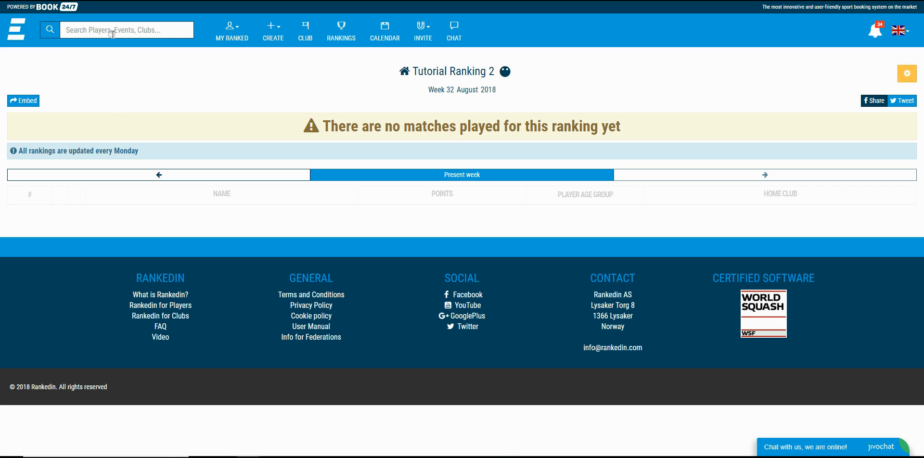
Step: Search the site for "tutorial ranking 2" and open that ranking's page
type("tutorial ranki")
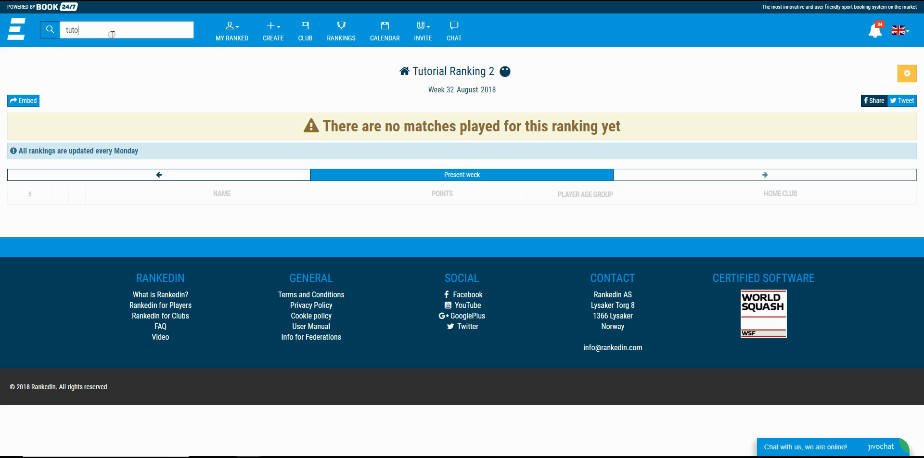
type("ng 2")
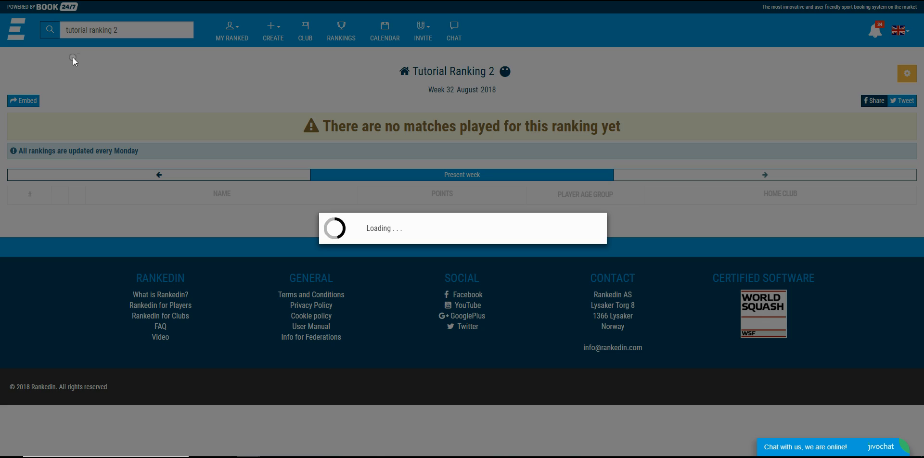
left_click(71, 84)
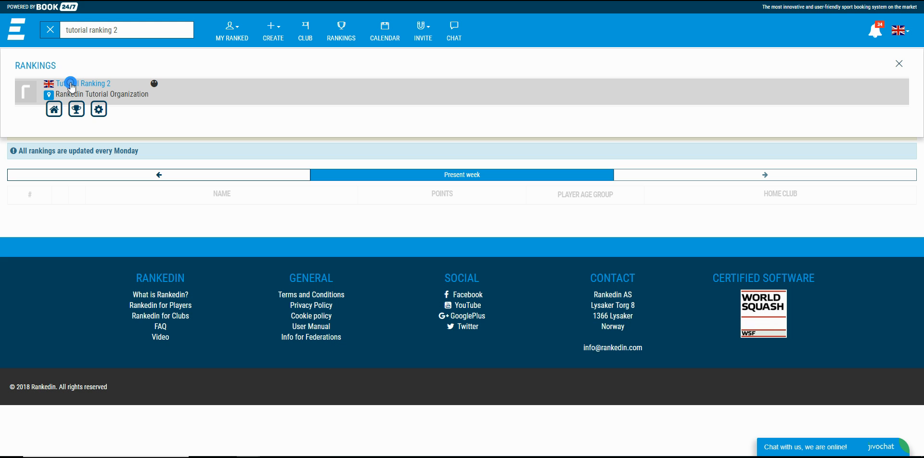
left_click(76, 110)
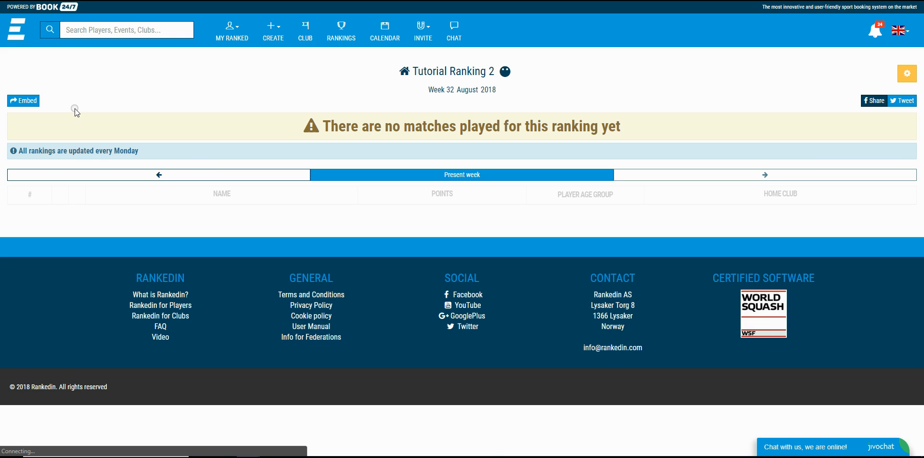
Step: Copy the website embed code for Tutorial Ranking 2 and close the embed dialog
left_click(24, 103)
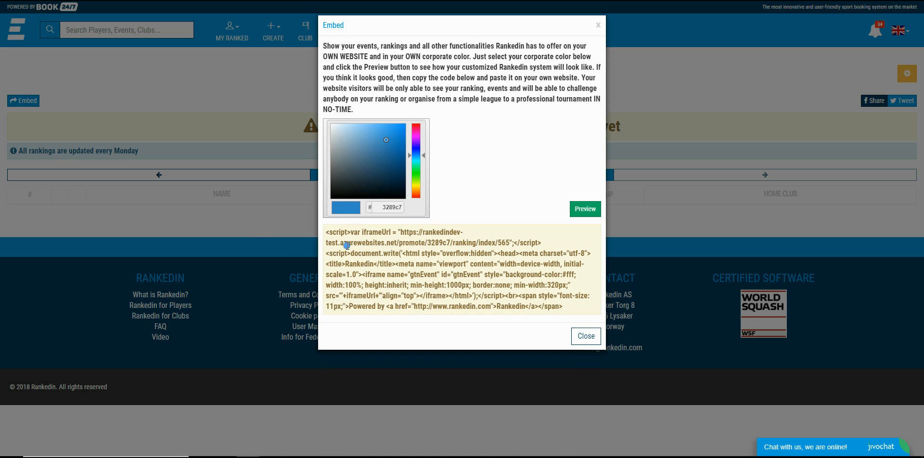
left_click(347, 245)
right_click(346, 245)
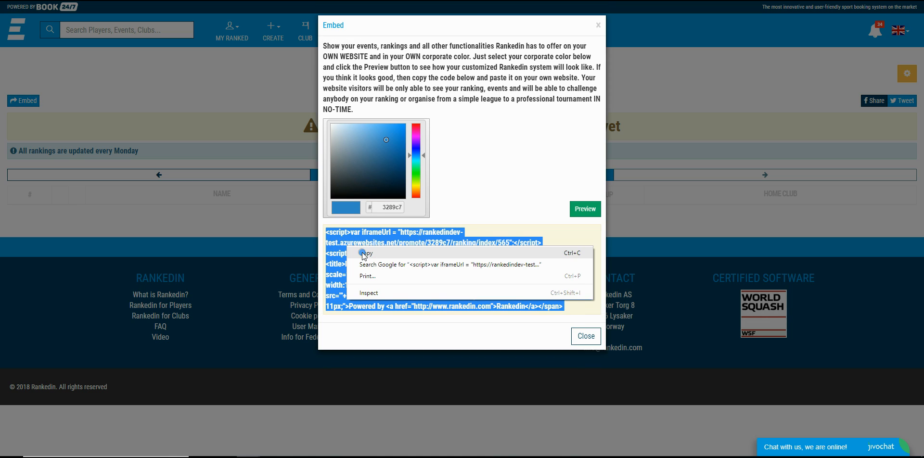
left_click(362, 252)
left_click(587, 338)
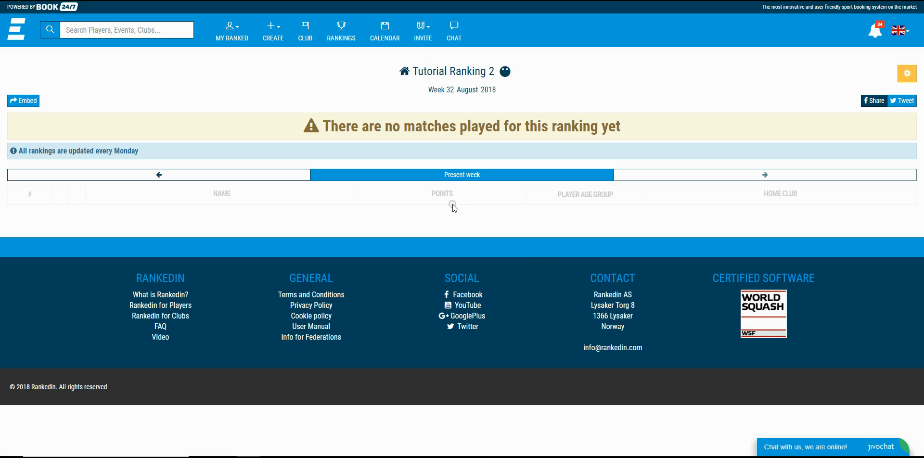
Step: Open the Ranking Manager for Tutorial Ranking 2 and make its ranking details editable
left_click(452, 204)
left_click(908, 74)
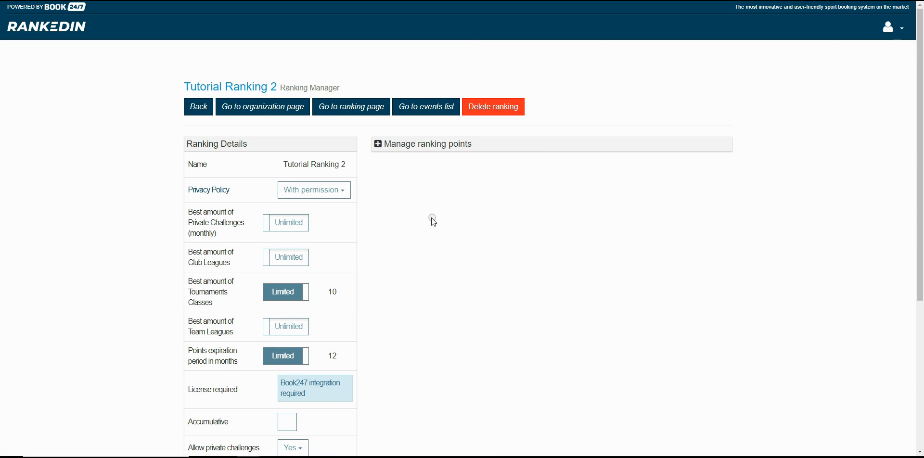
scroll(431, 218, "down", 2)
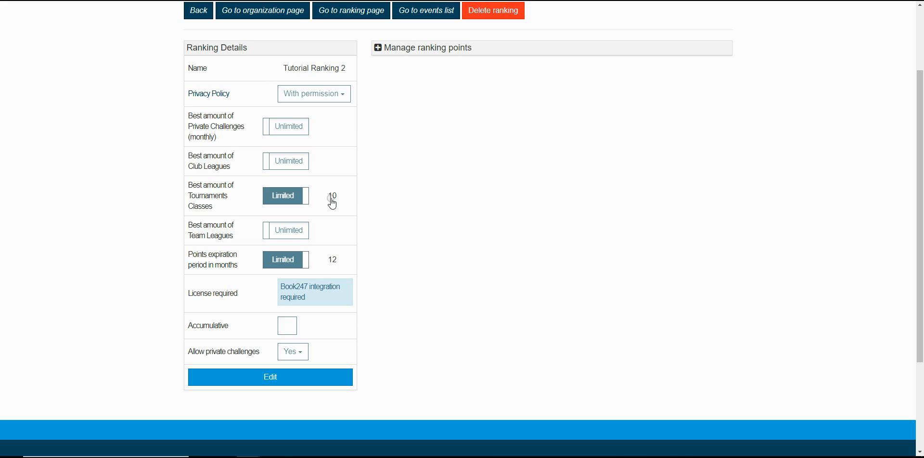
left_click_drag(249, 46, 183, 50)
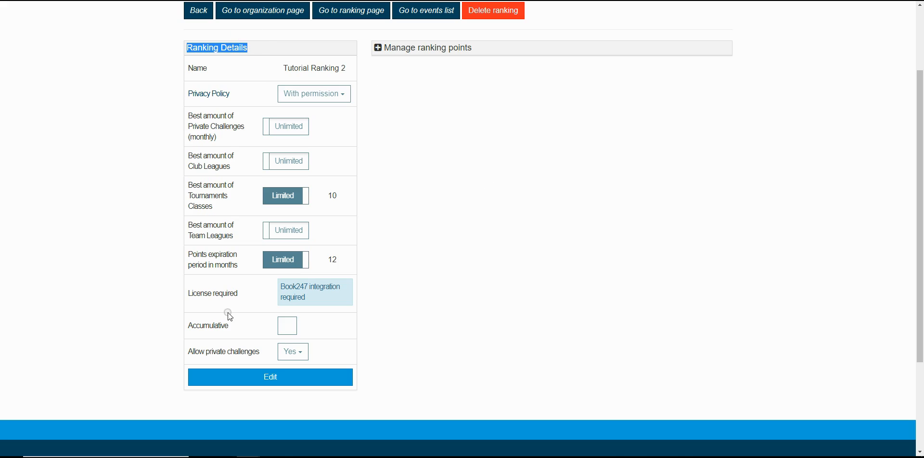
left_click(270, 380)
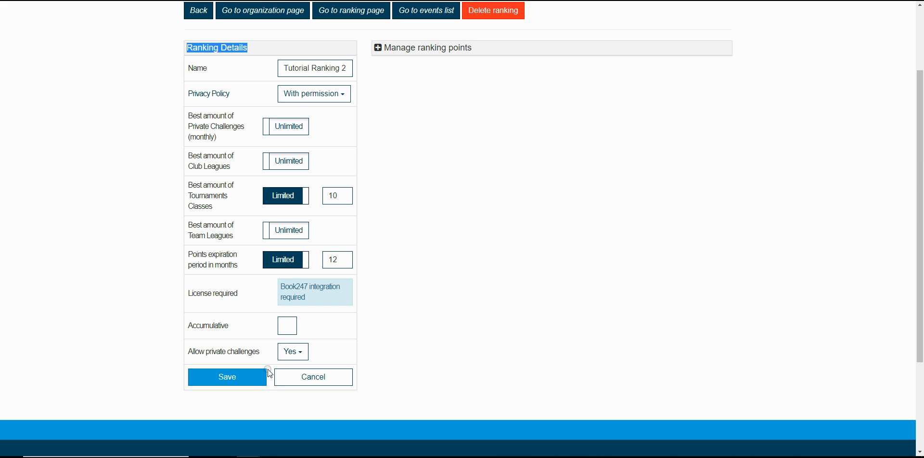
Step: Review the available privacy policy options in the ranking details
scroll(278, 312, "up", 1)
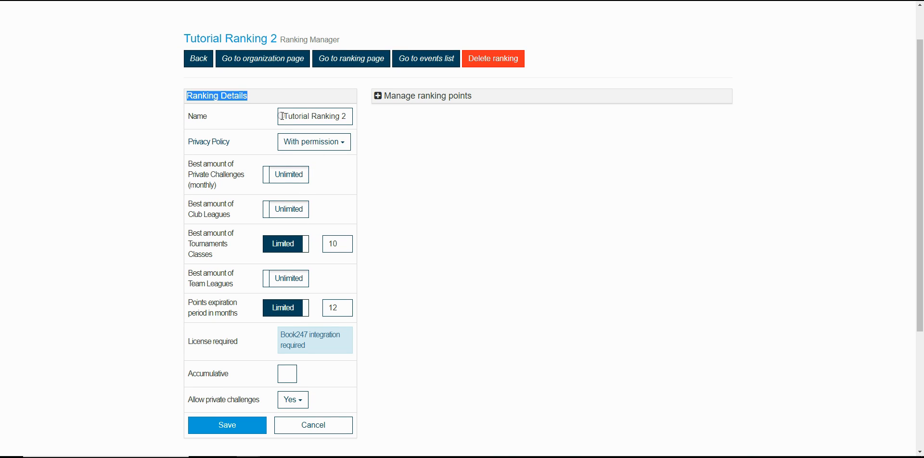
left_click(282, 143)
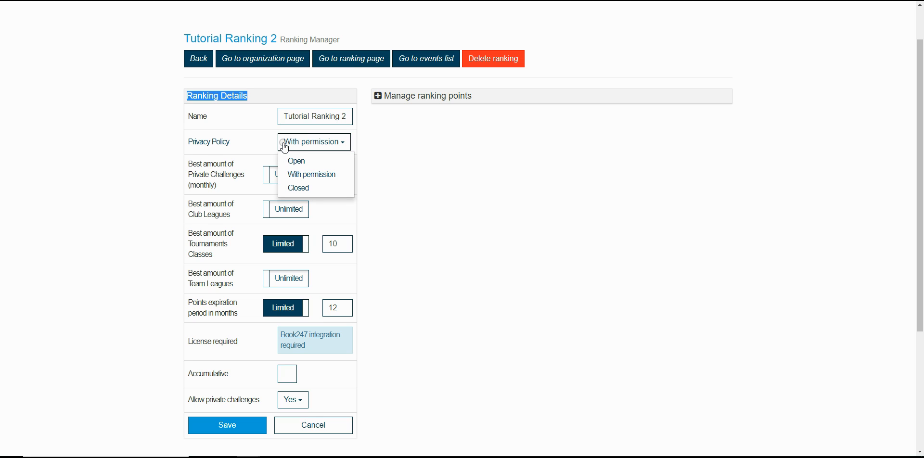
left_click(285, 147)
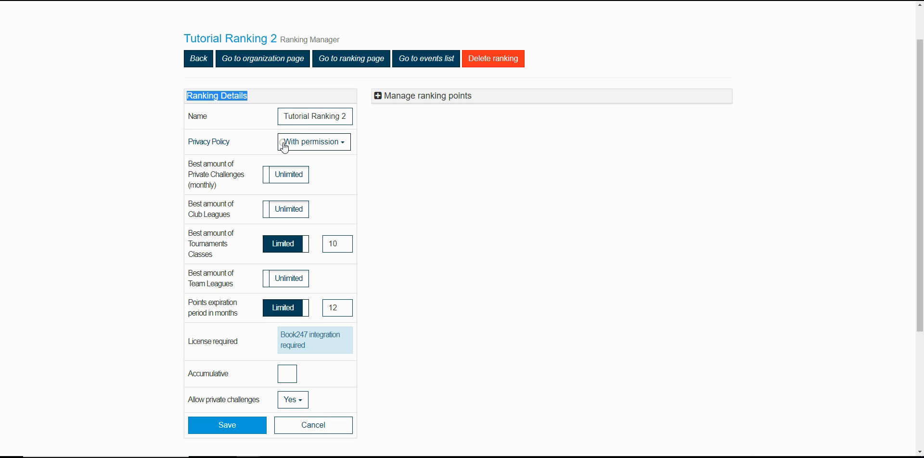
Step: Switch the best amount of monthly private challenges to Limited and set it to 5
left_click_drag(188, 164, 220, 185)
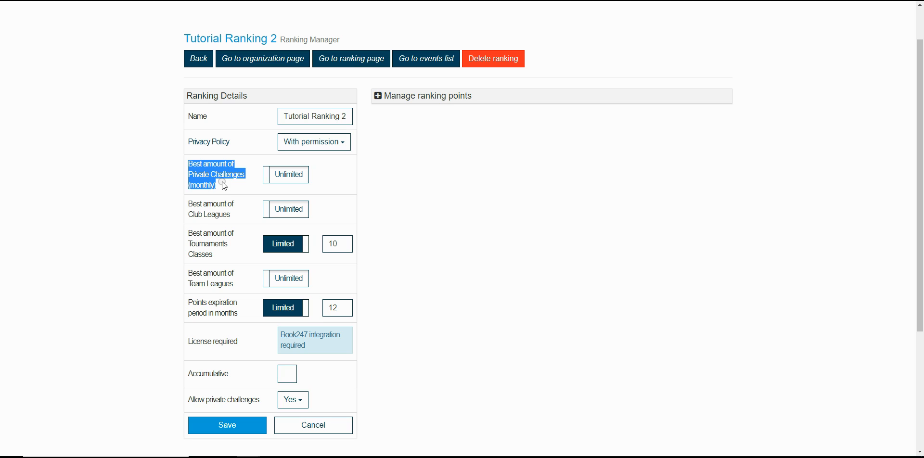
left_click(289, 178)
double_click(336, 176)
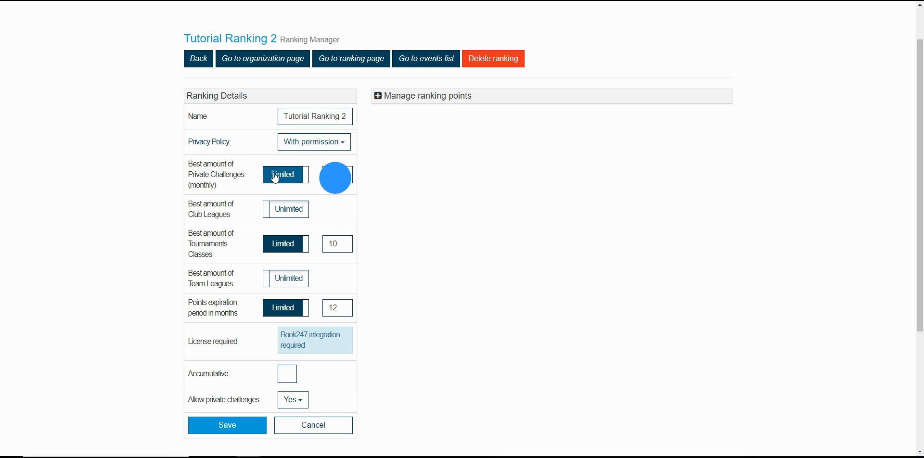
type("5")
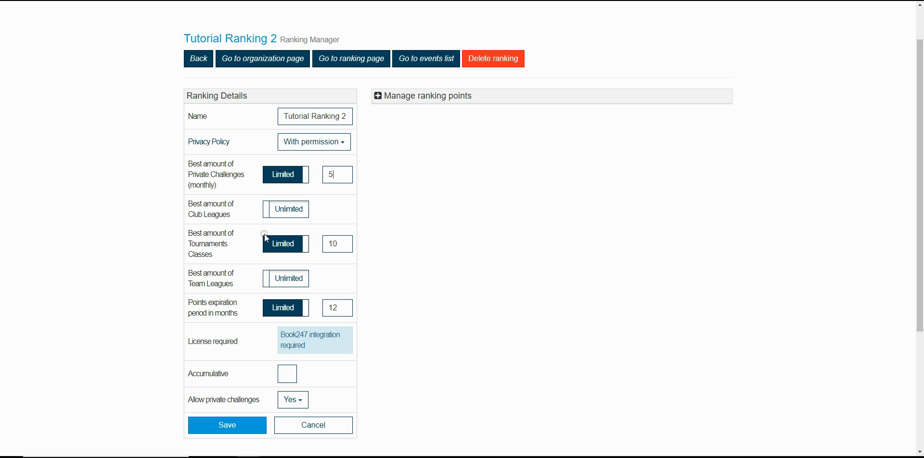
Step: Examine the points expiration period setting in the ranking details
scroll(284, 258, "down", 1)
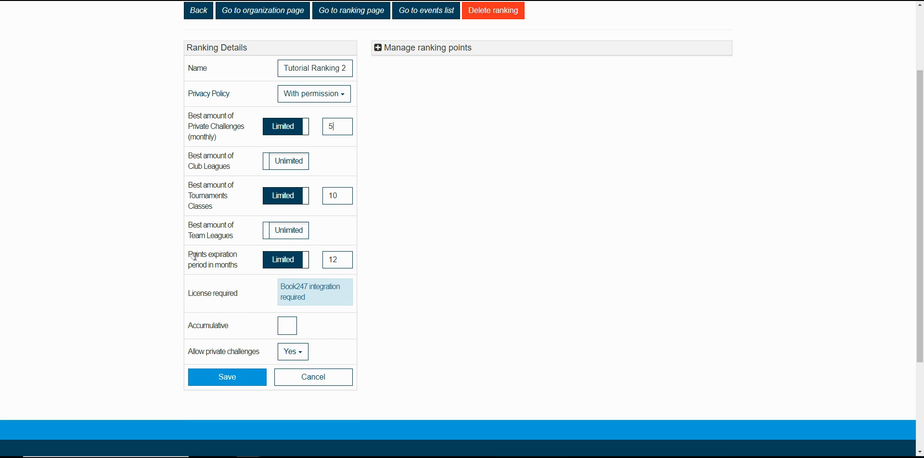
left_click_drag(185, 254, 240, 265)
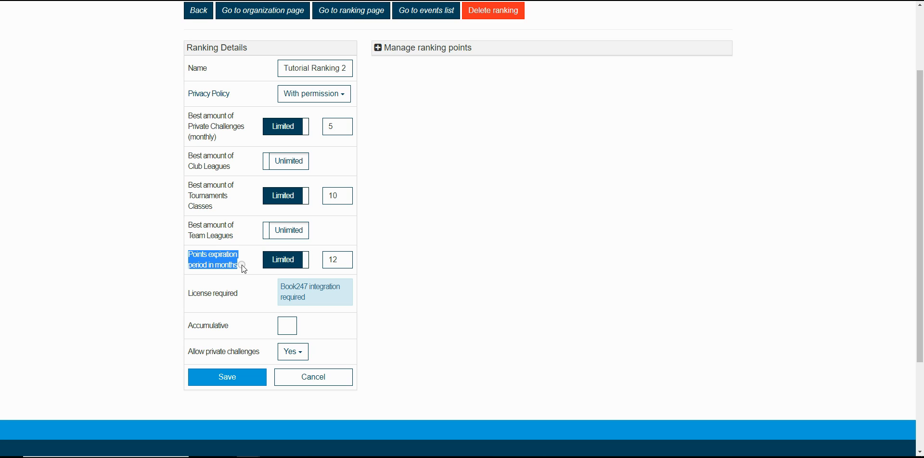
left_click(339, 259)
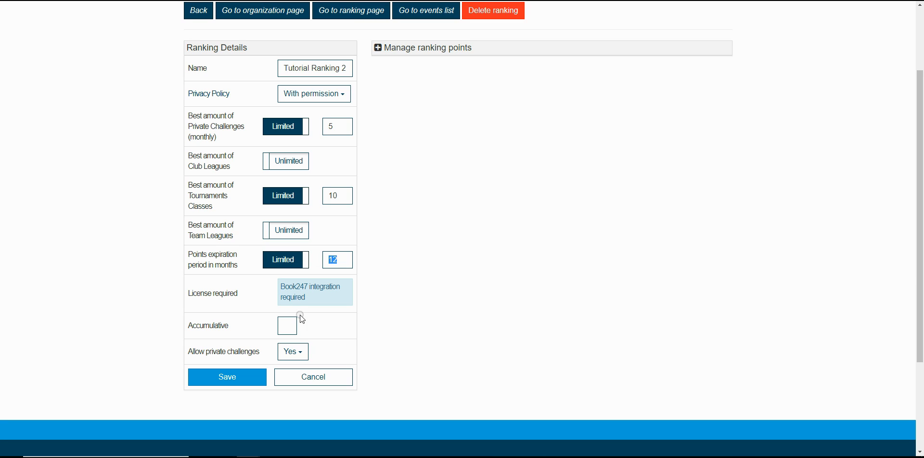
Step: Set Allow private challenges to No and save the ranking details of Tutorial Ranking 2
left_click_drag(181, 348, 263, 352)
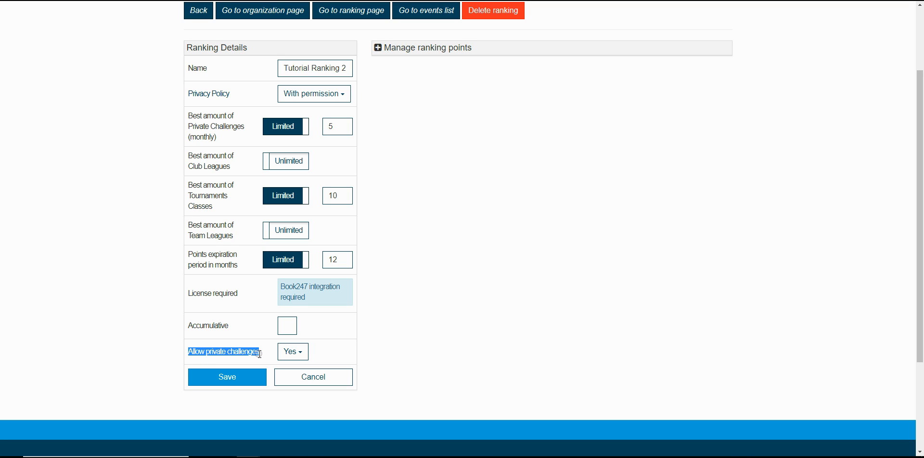
left_click(299, 354)
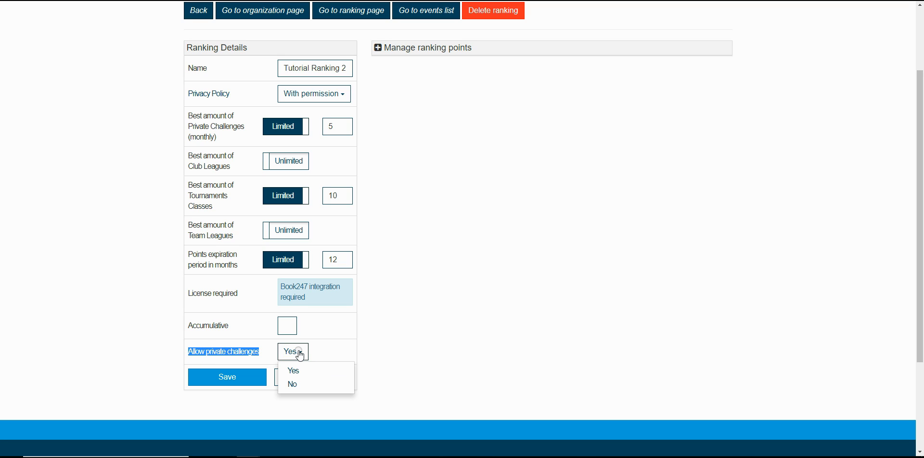
left_click(292, 385)
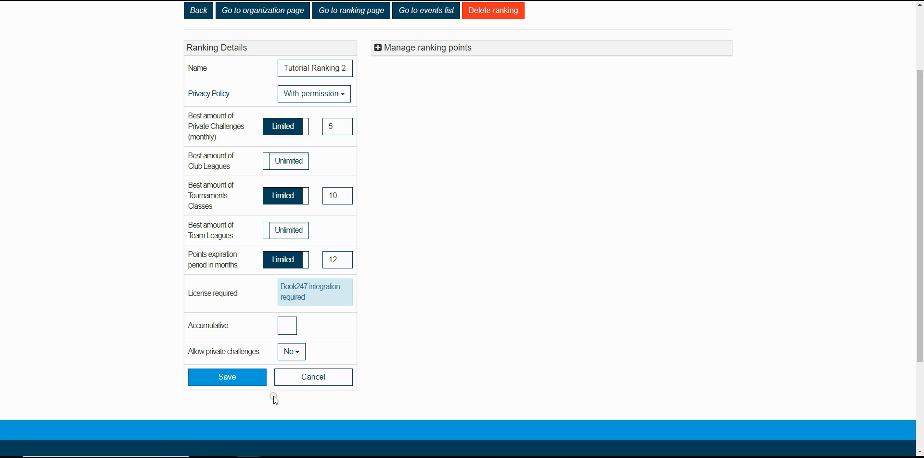
left_click(228, 379)
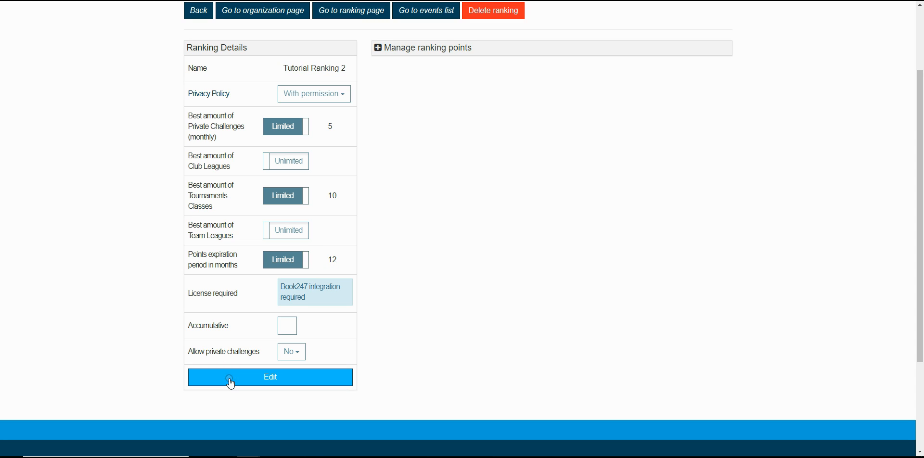
Step: Open the tournament ranking points of Tutorial Ranking 2 and examine the level names and final standing columns
left_click(383, 50)
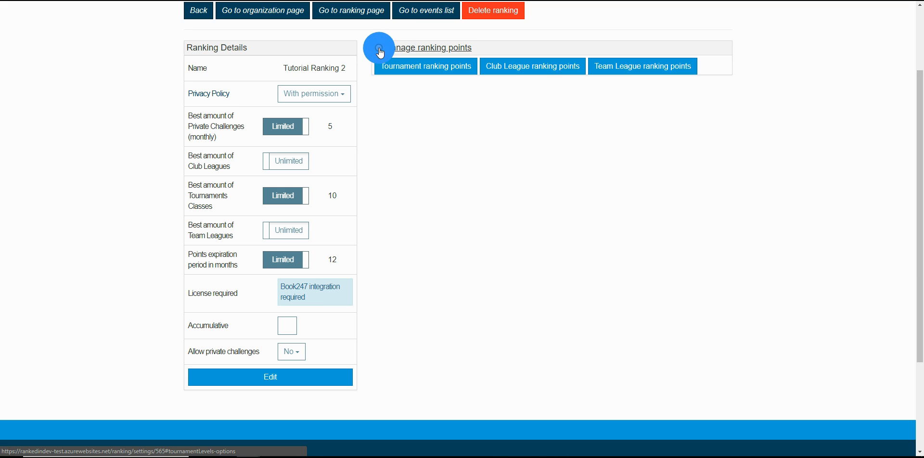
left_click(424, 70)
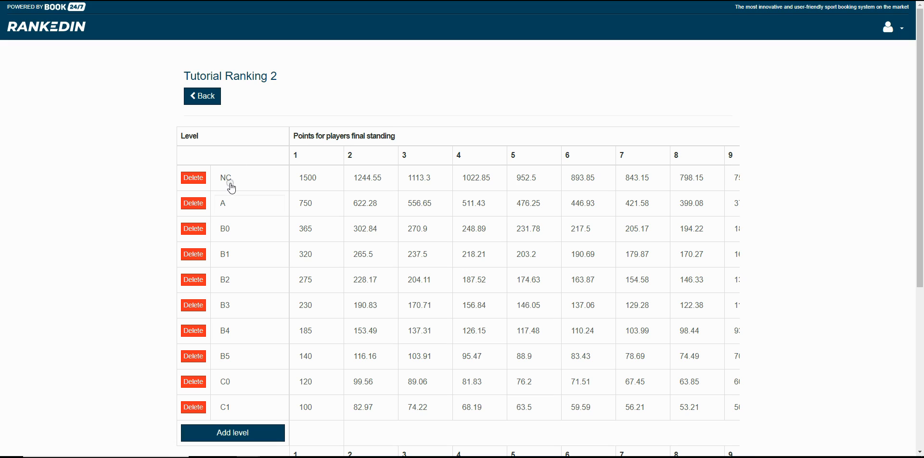
left_click(238, 177)
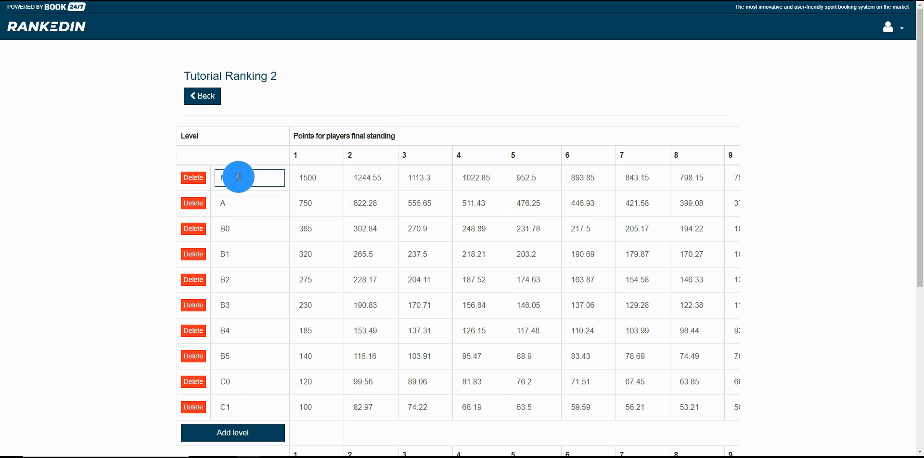
left_click(294, 153)
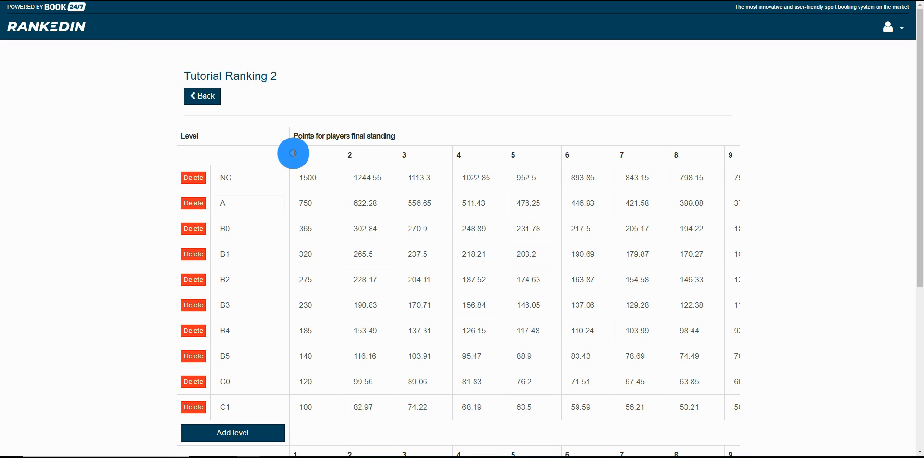
double_click(349, 155)
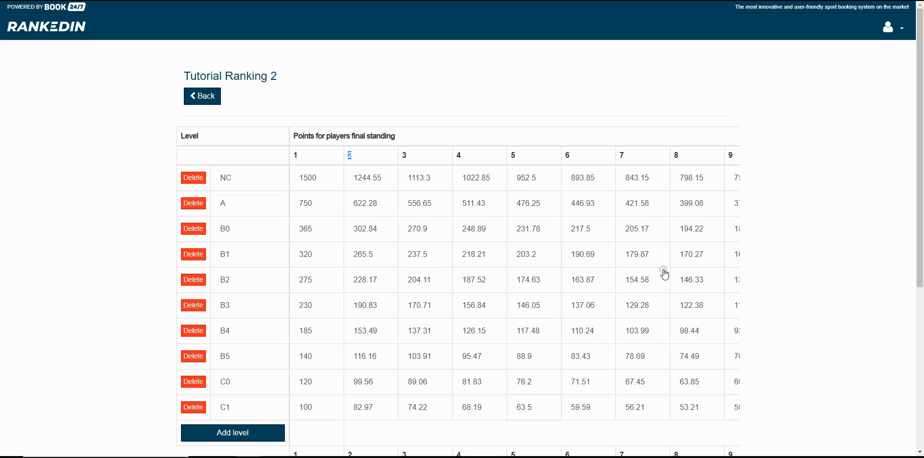
Step: Add a new level named Juniors to the tournament ranking points table
scroll(599, 244, "down", 2)
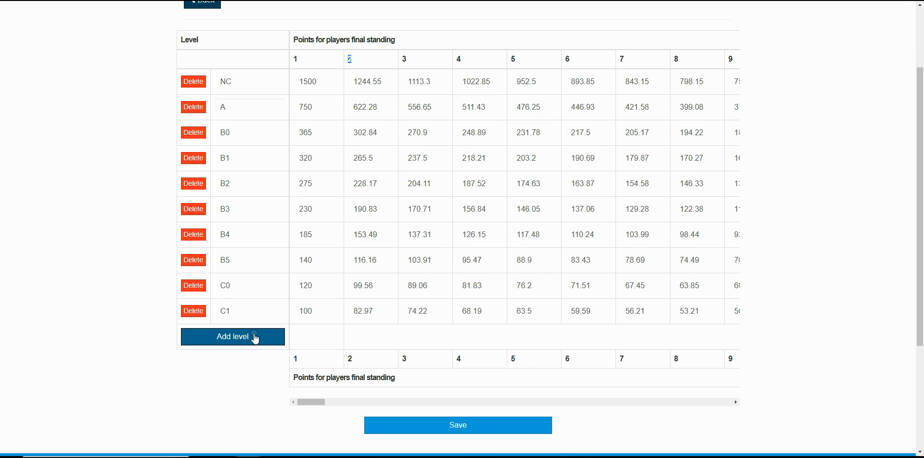
left_click(239, 335)
left_click(209, 336)
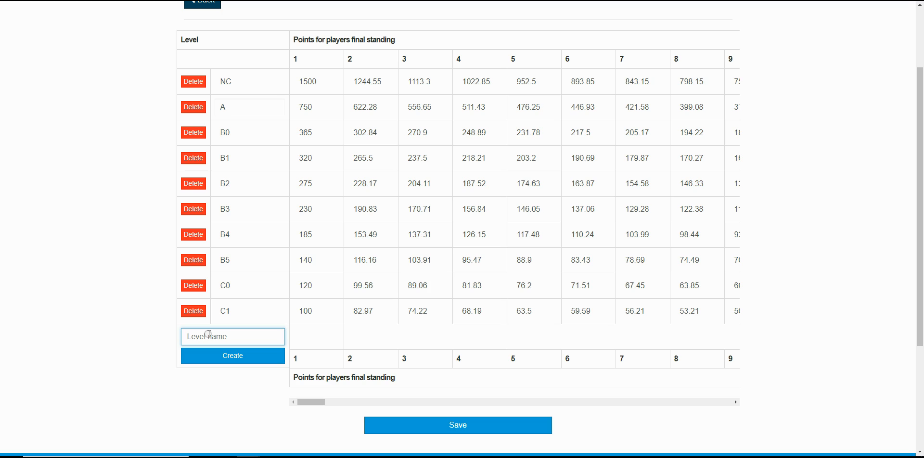
type("Juniors")
left_click(224, 356)
Step: Give the Juniors level 100, 90, 80, 70, 60 and 50 points for final standings 1 to 6
left_click(313, 337)
type("21")
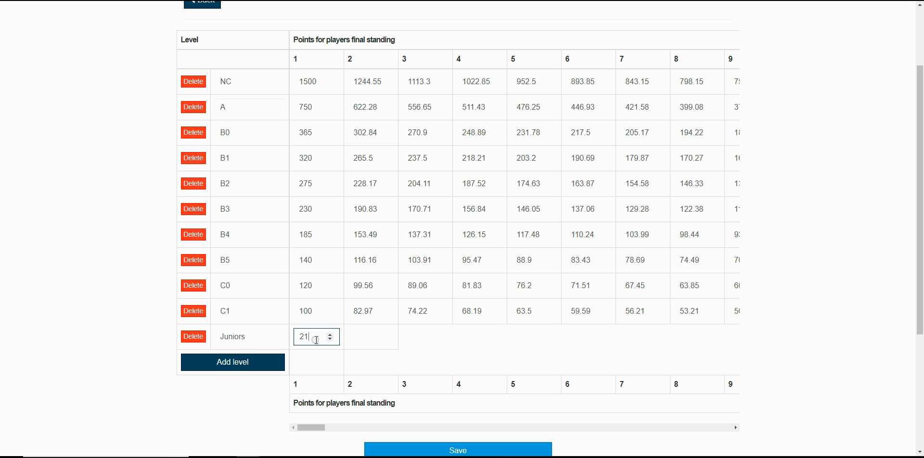
double_click(316, 341)
type("100")
left_click(356, 338)
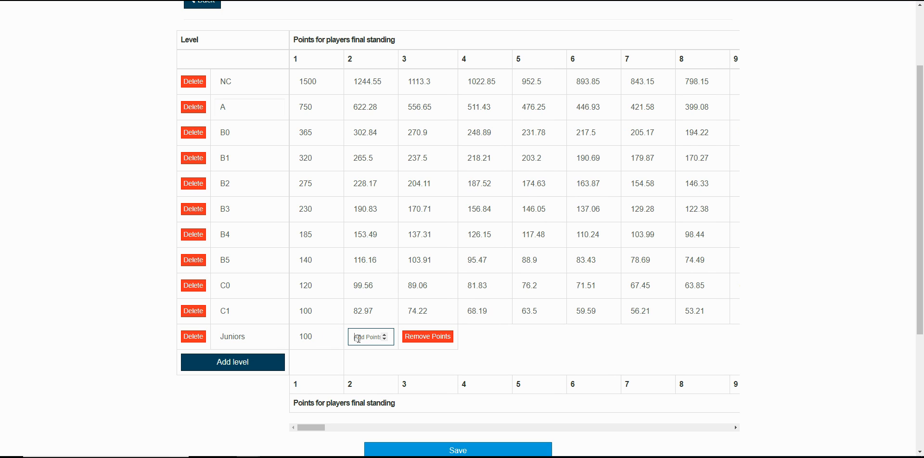
type("90")
key("Tab")
type("80")
key("Tab")
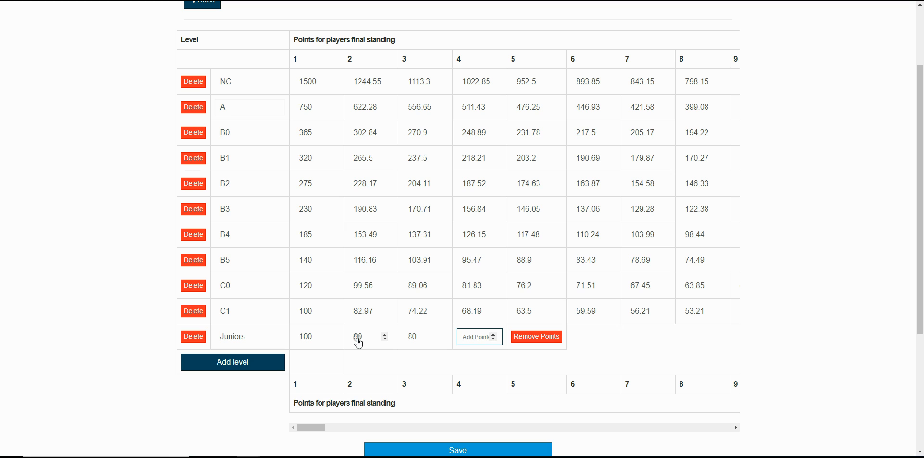
type("70")
key("Tab")
type("60")
key("Tab")
type("50")
Step: Give the Juniors level 40, 30, 20 and 10 points for standings 7 to 10 and save the points table
key("Tab")
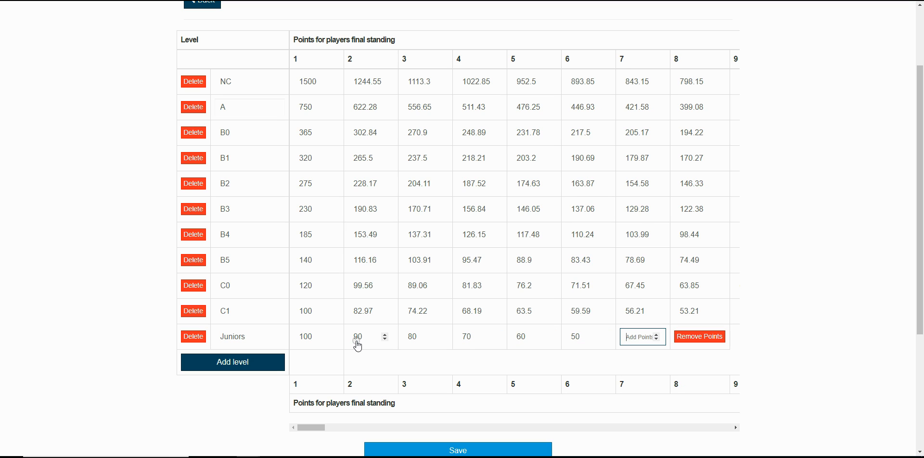
type("40")
key("Tab")
type("30")
key("Tab")
type("20")
key("Tab")
type("10")
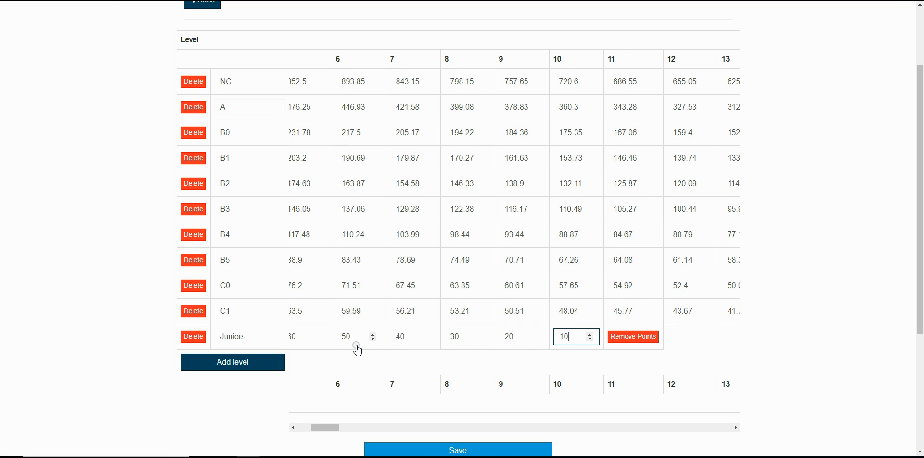
key("Tab")
left_click(440, 448)
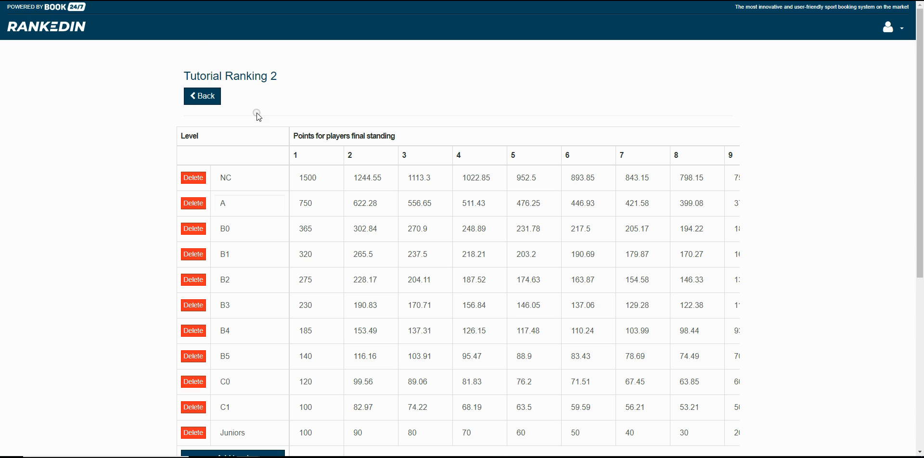
Step: On the event's Close signing-in page, select level NC for the Seniors class and level Juniors for the Juniors (Boys Under 17) class
left_click(156, 0)
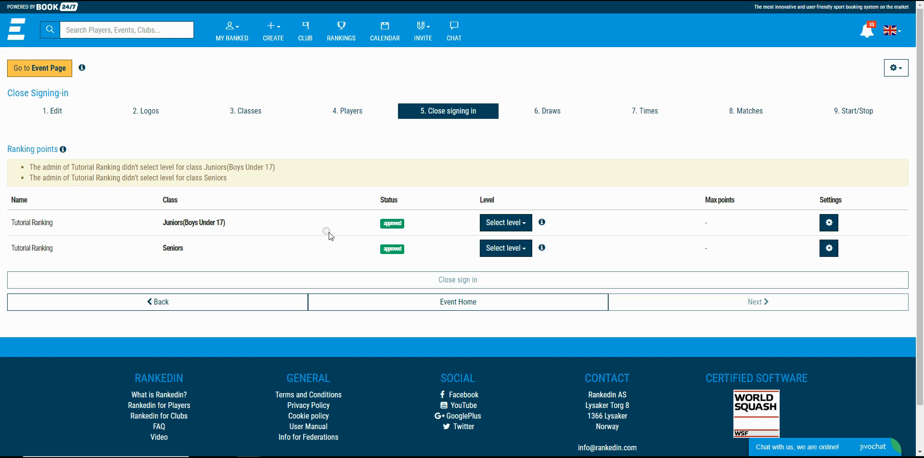
left_click(504, 251)
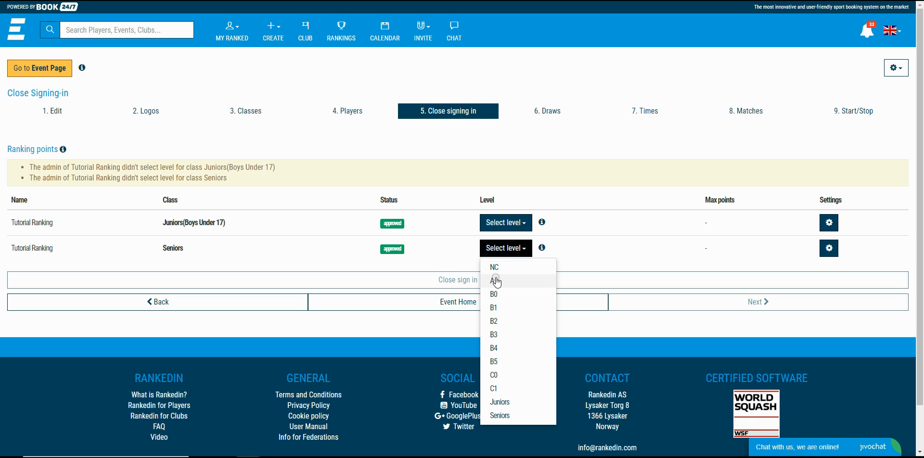
left_click(495, 268)
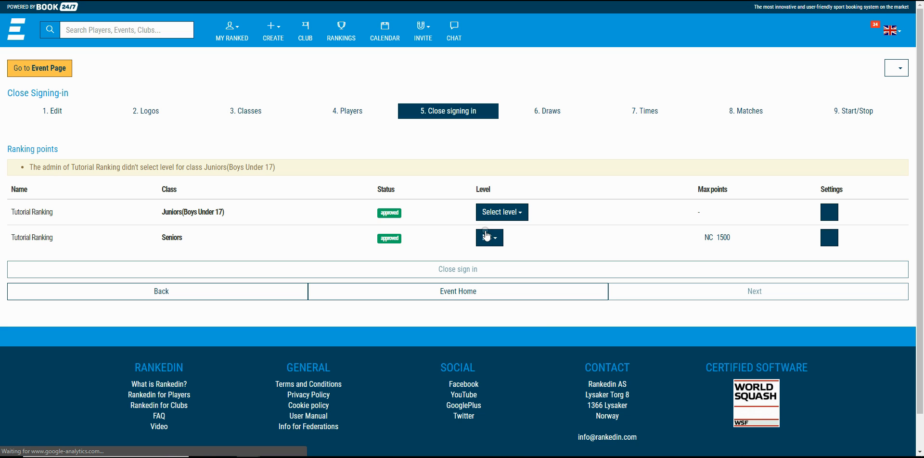
left_click(489, 218)
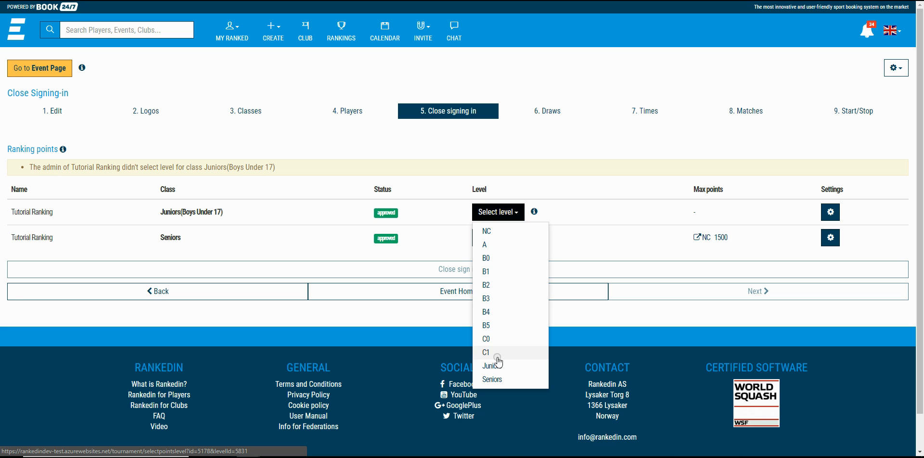
left_click(492, 365)
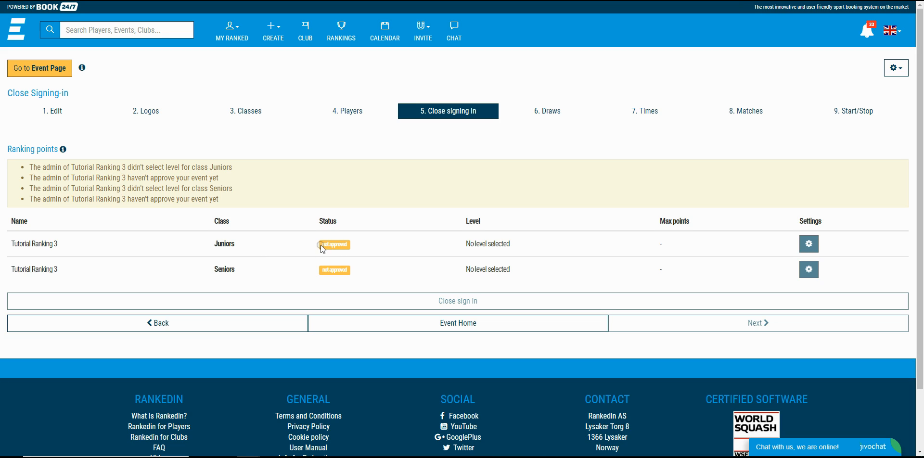
Step: Switch to the ranking admin's browser window, search for "ranking 3" and open the Ranking Manager of Tutorial Ranking 3
left_click_drag(321, 244, 351, 246)
left_click(248, 457)
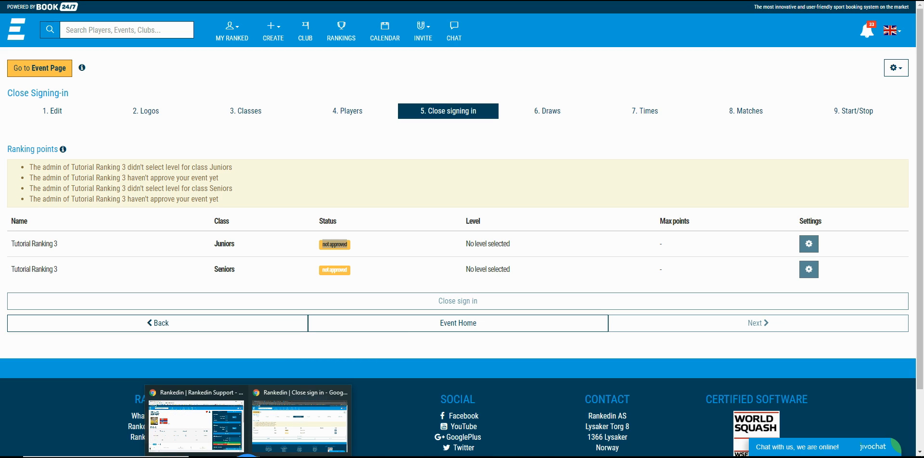
left_click(208, 418)
left_click(111, 30)
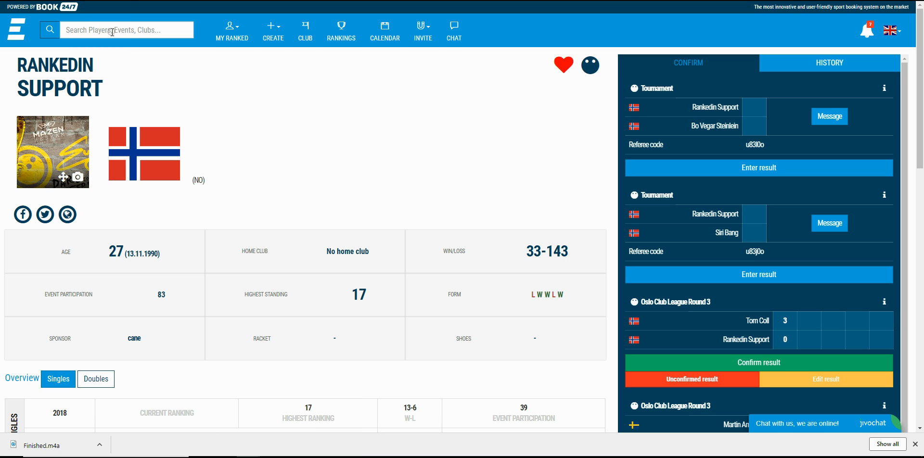
type("ranking 3")
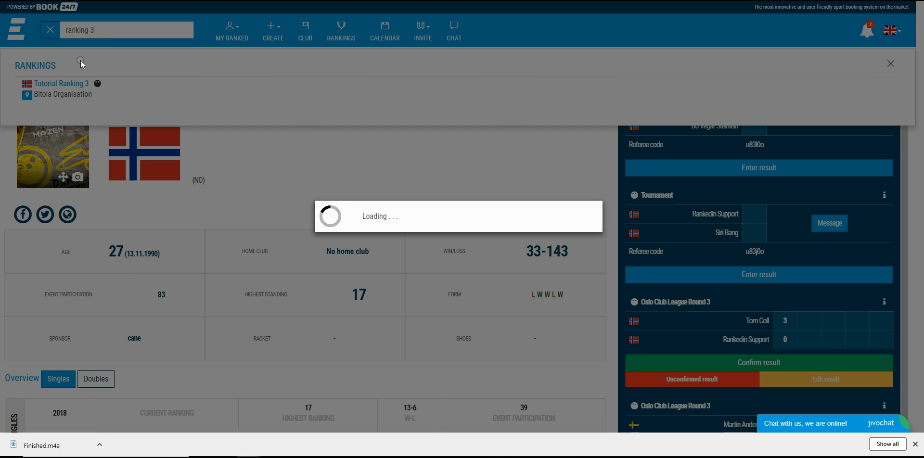
left_click(72, 84)
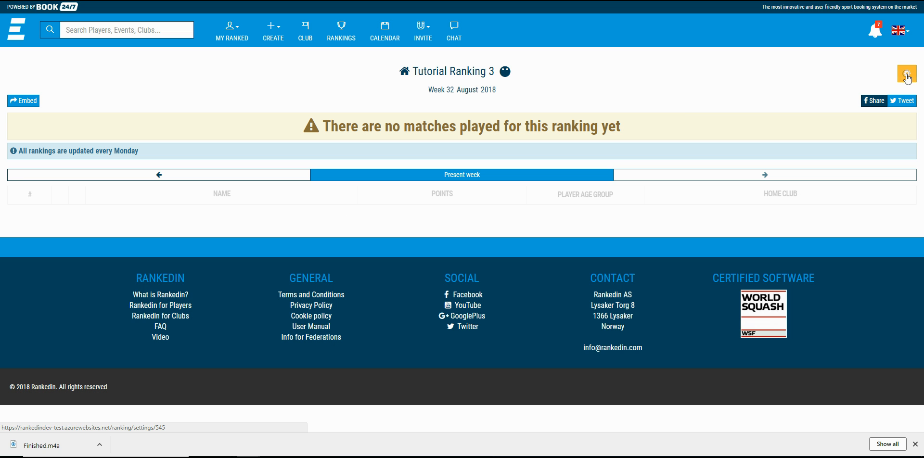
left_click(907, 76)
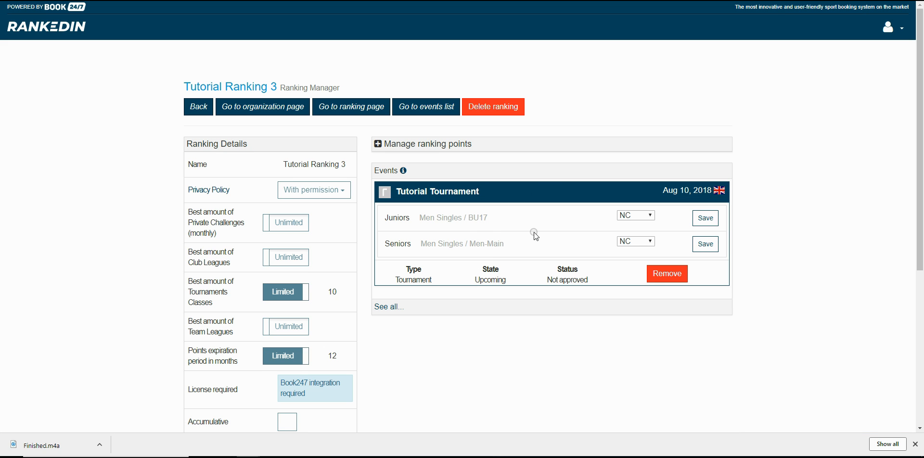
Step: Save the Juniors and Seniors levels for the matching classes of Tutorial Tournament and approve the event
left_click(652, 216)
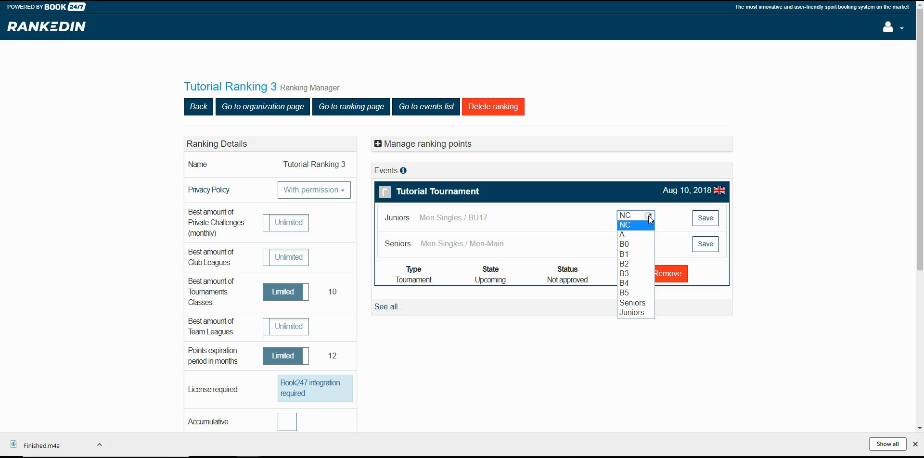
left_click(631, 314)
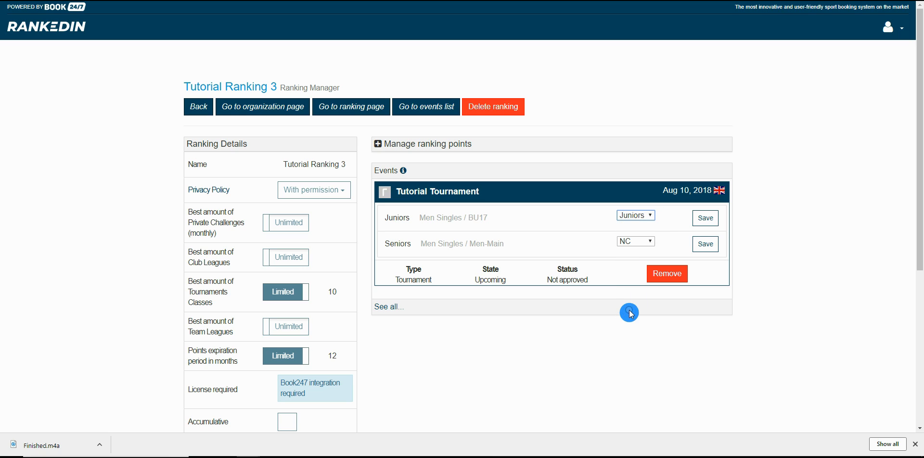
left_click(705, 221)
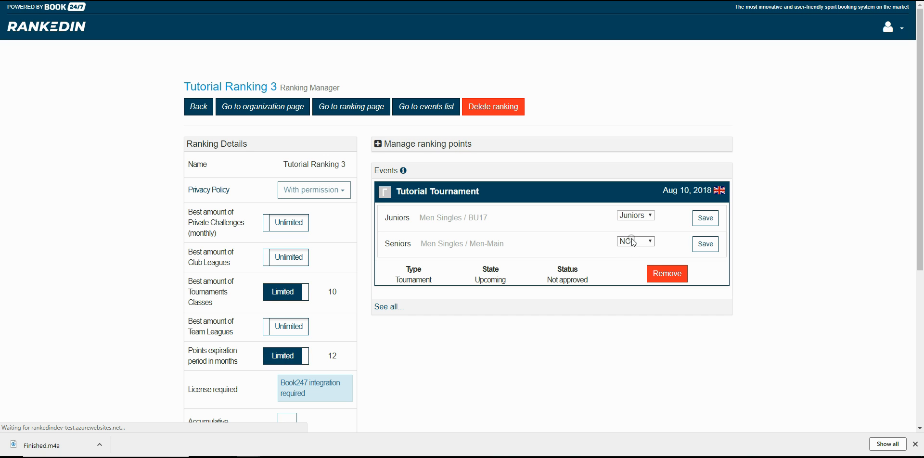
left_click(650, 242)
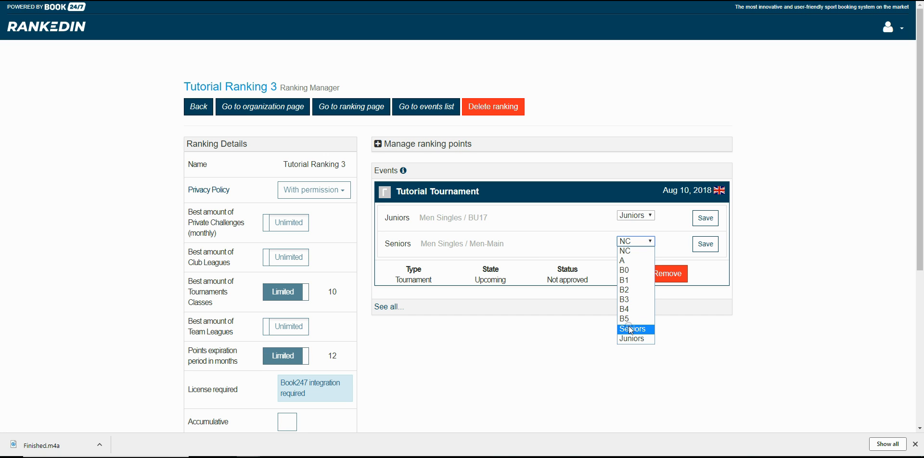
left_click(632, 329)
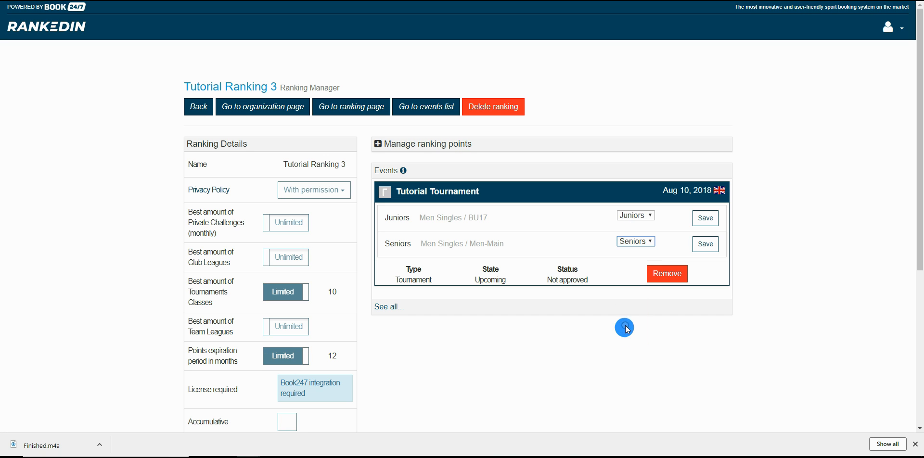
left_click(706, 245)
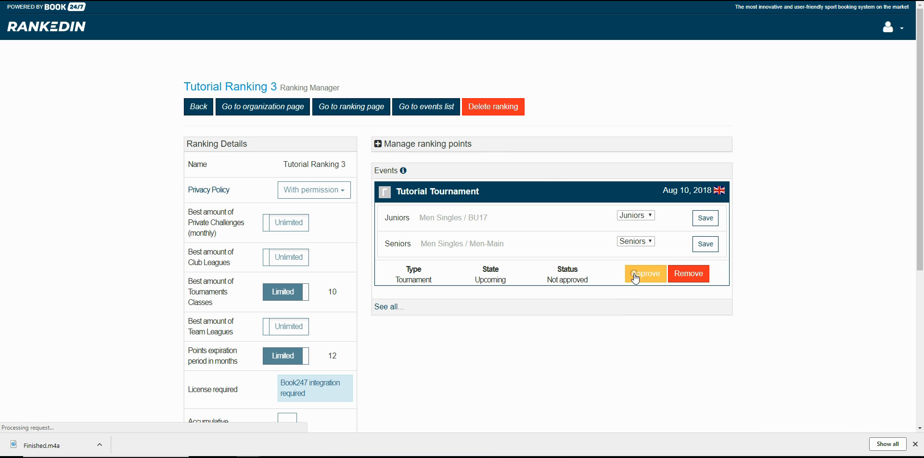
left_click(635, 272)
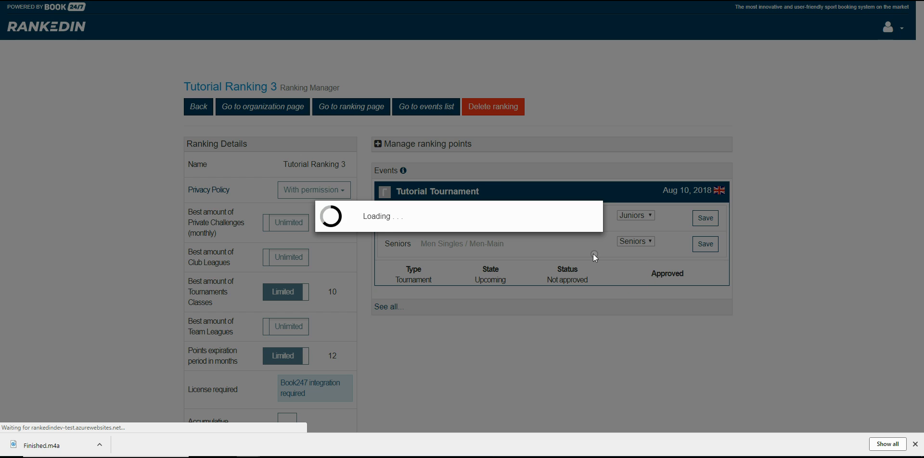
Step: Return to the tournament admin's browser window, go to the event home and display the Juniors class level's points per standing
left_click(282, 431)
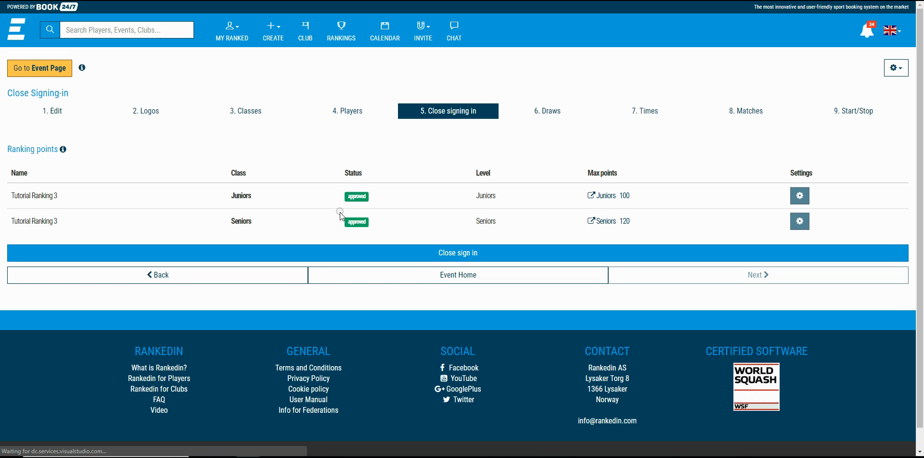
left_click(452, 281)
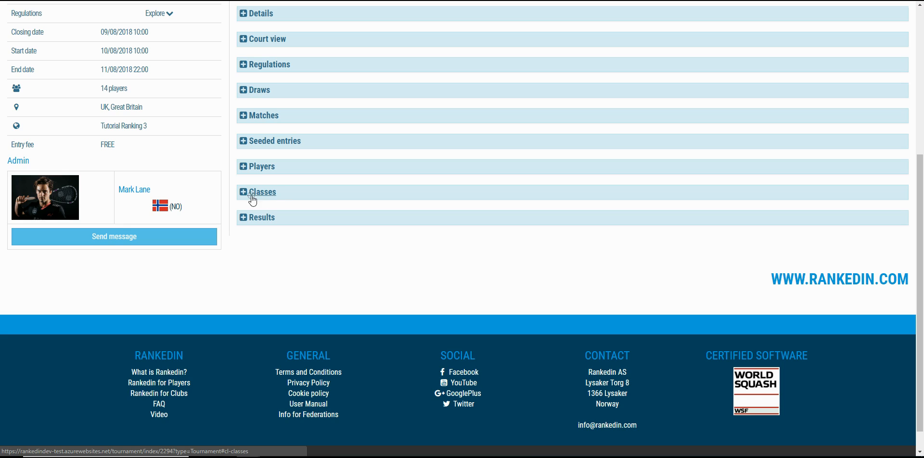
left_click(246, 193)
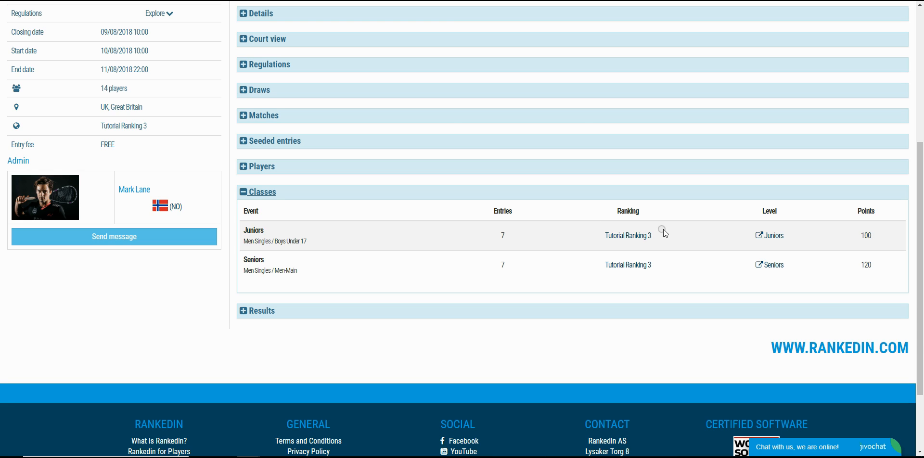
left_click(771, 235)
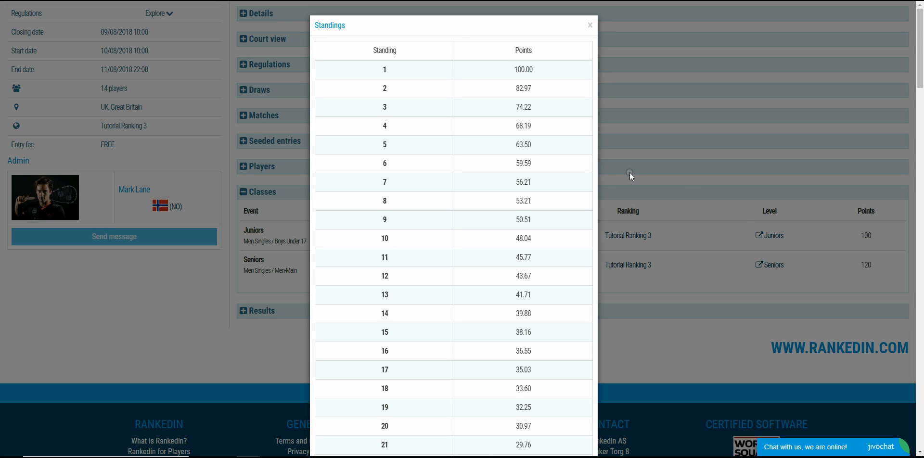
Step: Look through the Juniors level's points per standing, close the list and return to the start of the event page
scroll(518, 121, "down", 3)
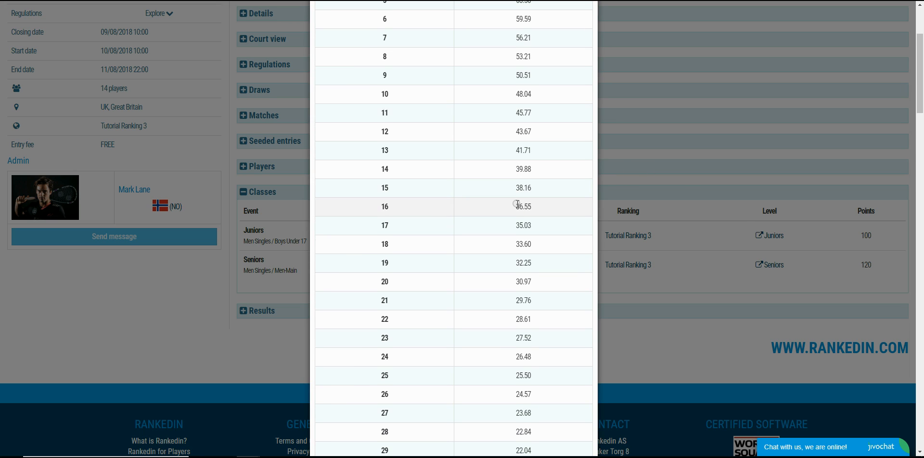
scroll(518, 207, "up", 3)
left_click(590, 25)
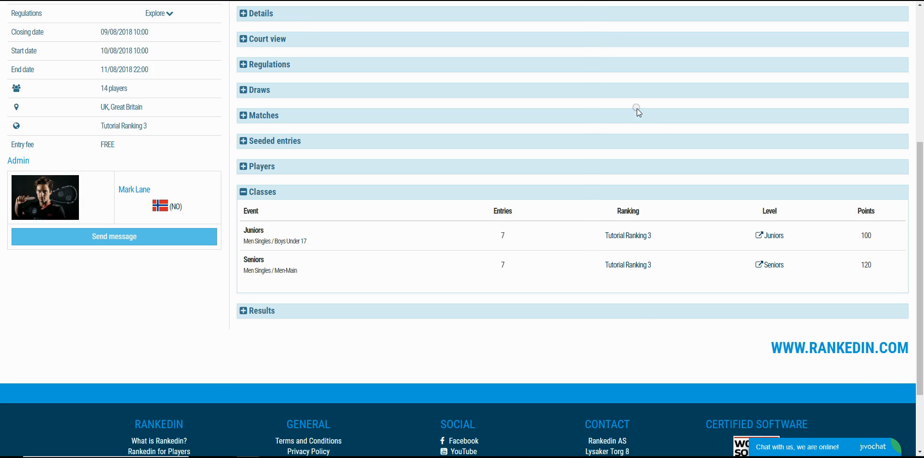
scroll(637, 109, "up", 1)
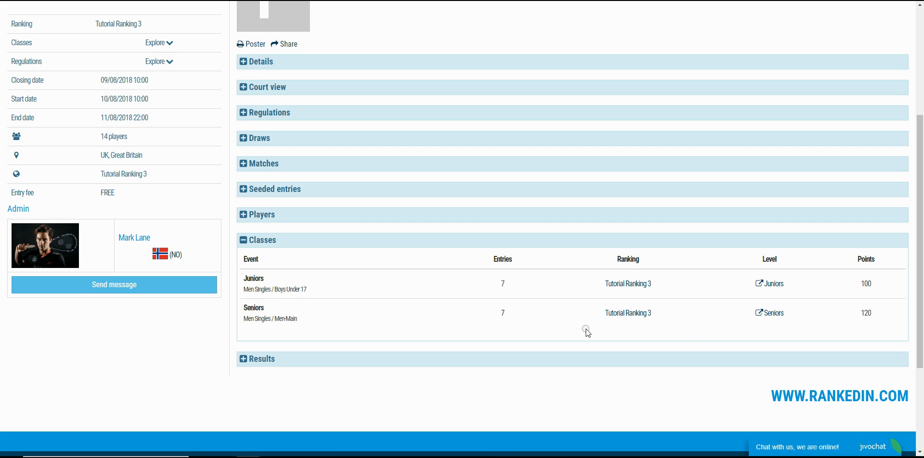
scroll(584, 331, "up", 3)
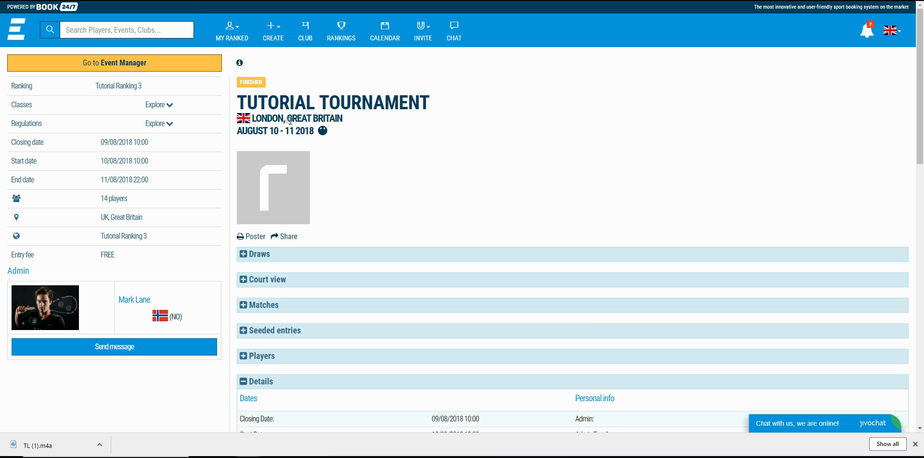
Step: Compare the Juniors results of the finished Tutorial Tournament with the Juniors level's points per standing, then close the standings list
scroll(476, 274, "down", 9)
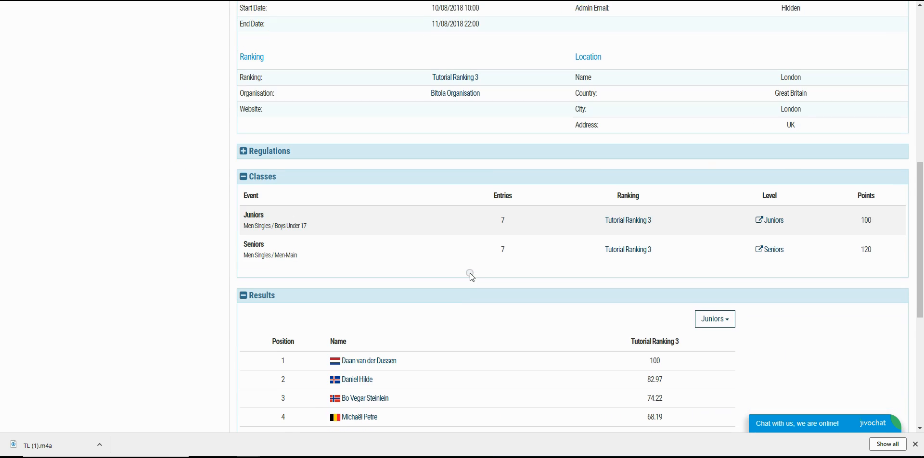
scroll(470, 273, "down", 2)
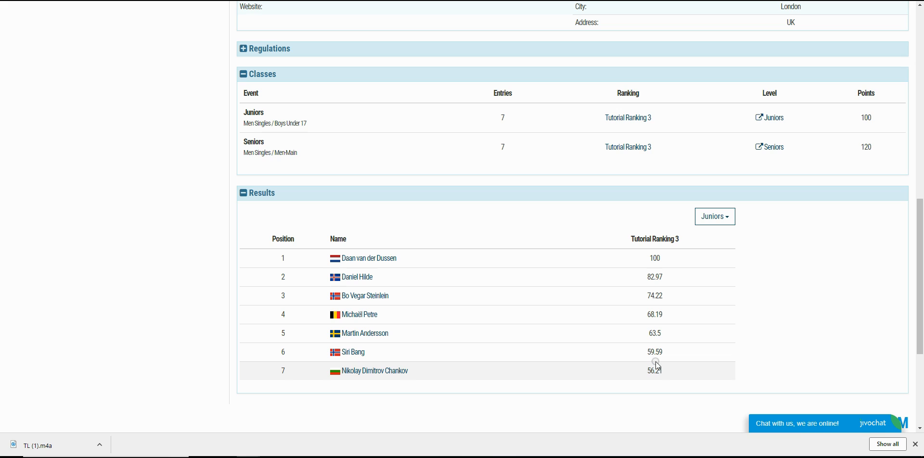
left_click(771, 117)
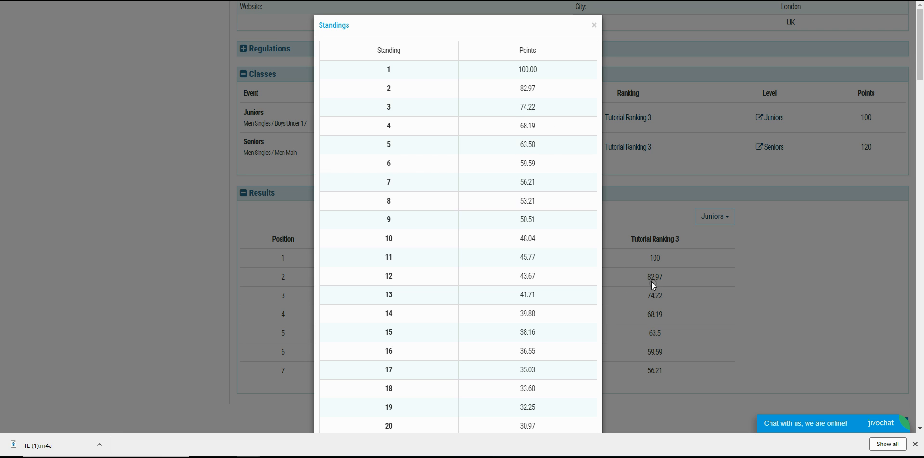
left_click(507, 131)
left_click(595, 25)
left_click(572, 119)
Step: Open Tutorial Ranking 3 from the tournament's details and show its BU17 singles ranking
scroll(461, 231, "up", 3)
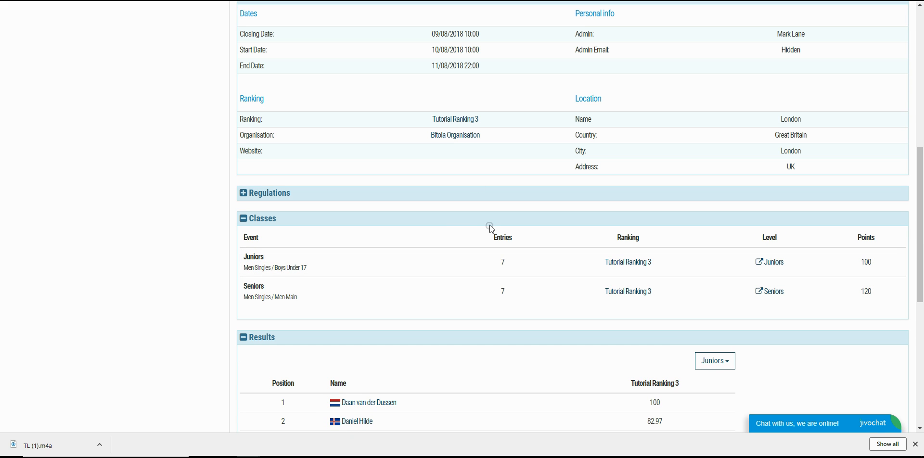
left_click(450, 119)
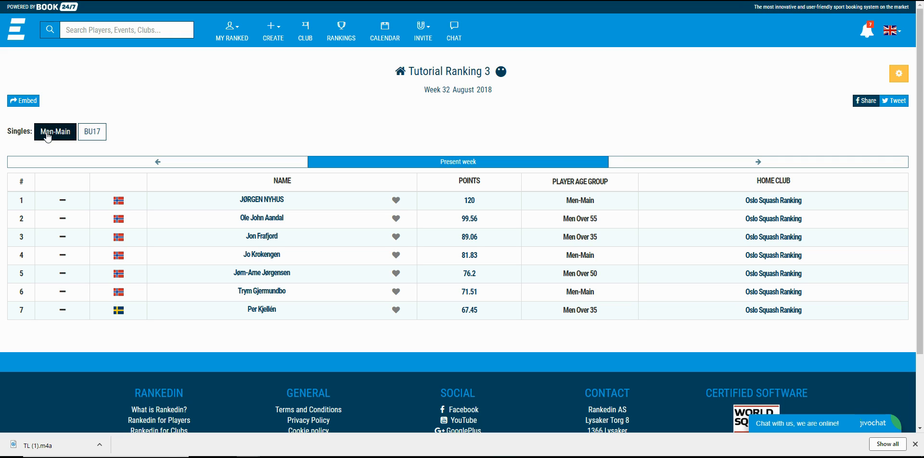
left_click(91, 132)
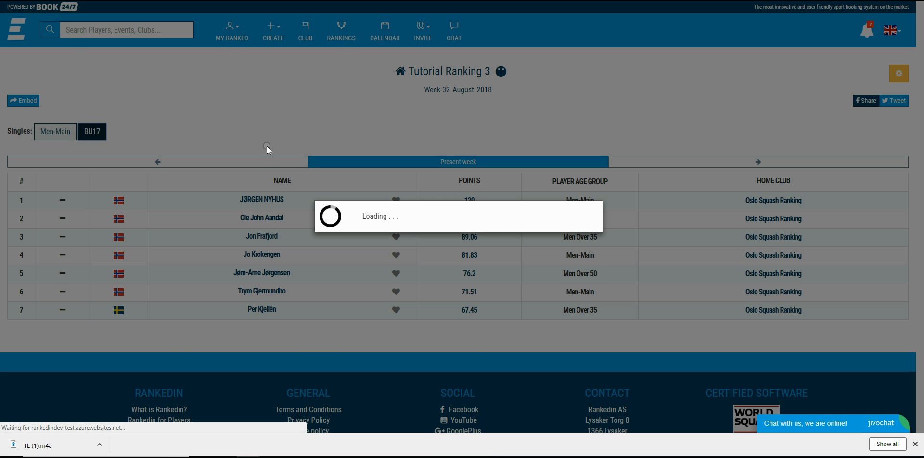